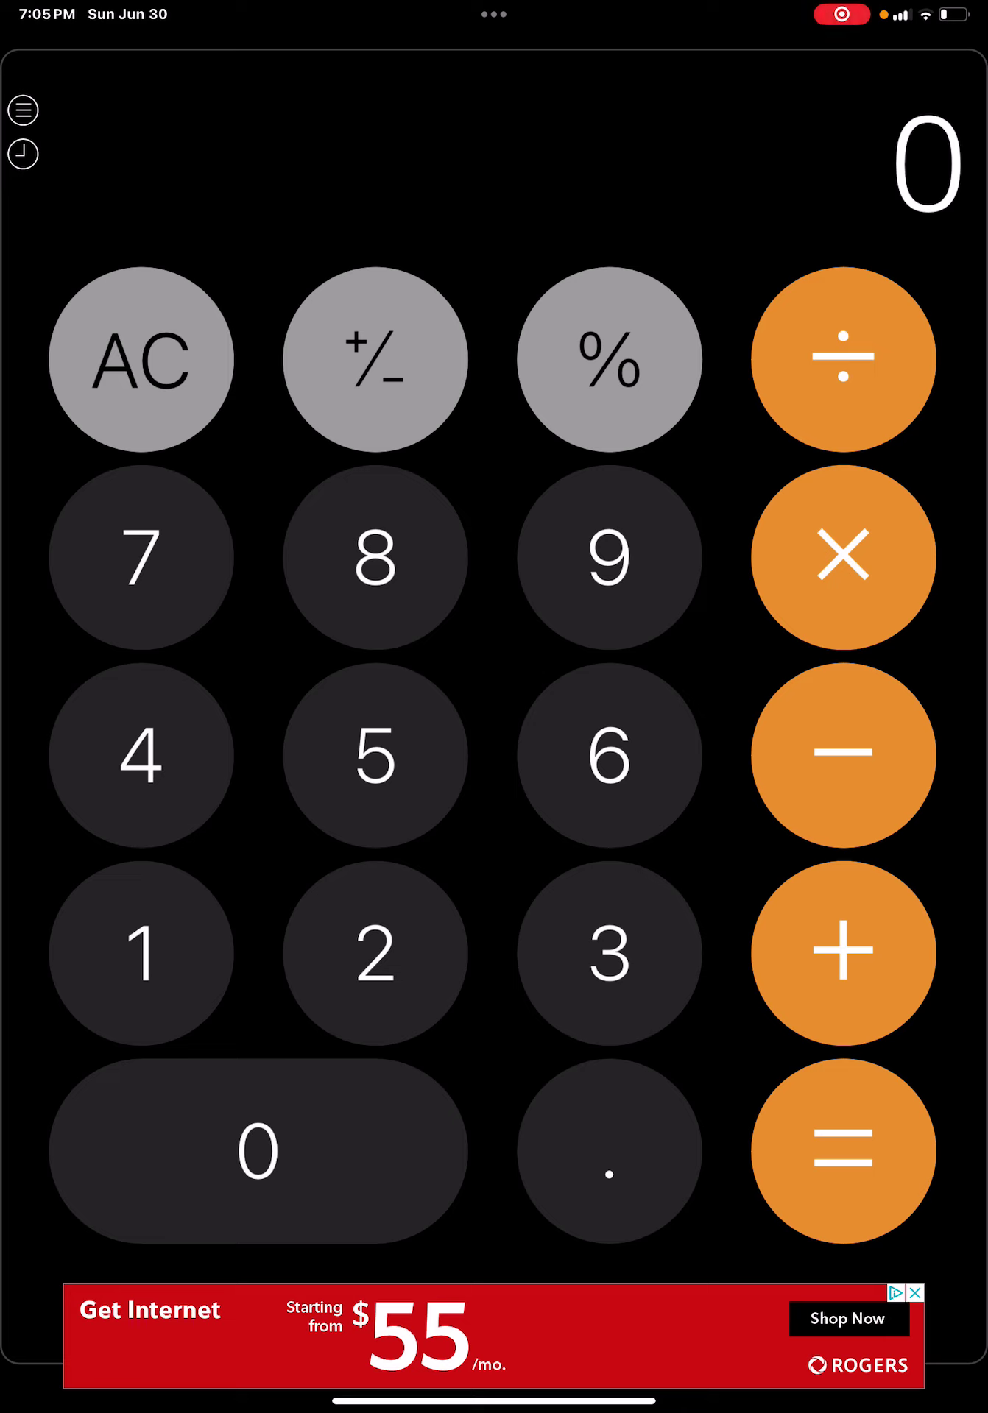
Enter 1 ÷ 1, then clear the mistaken entry and pending division.
{"action": "left_click", "coordinate": [140, 951]}
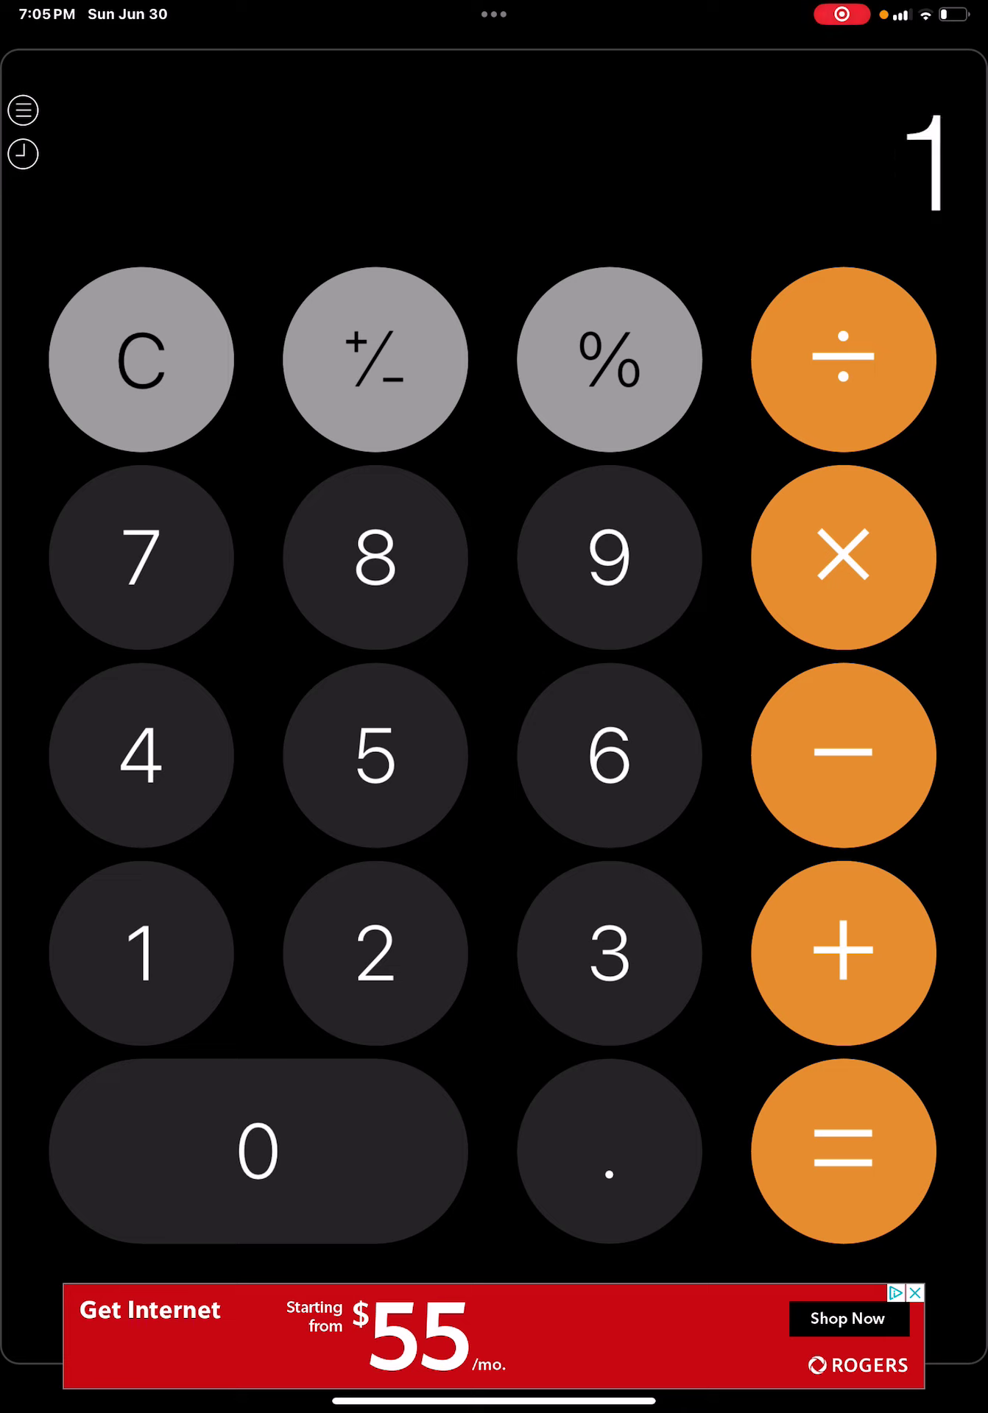
{"action": "left_click", "coordinate": [842, 359]}
{"action": "left_click", "coordinate": [141, 954]}
{"action": "left_click", "coordinate": [142, 360]}
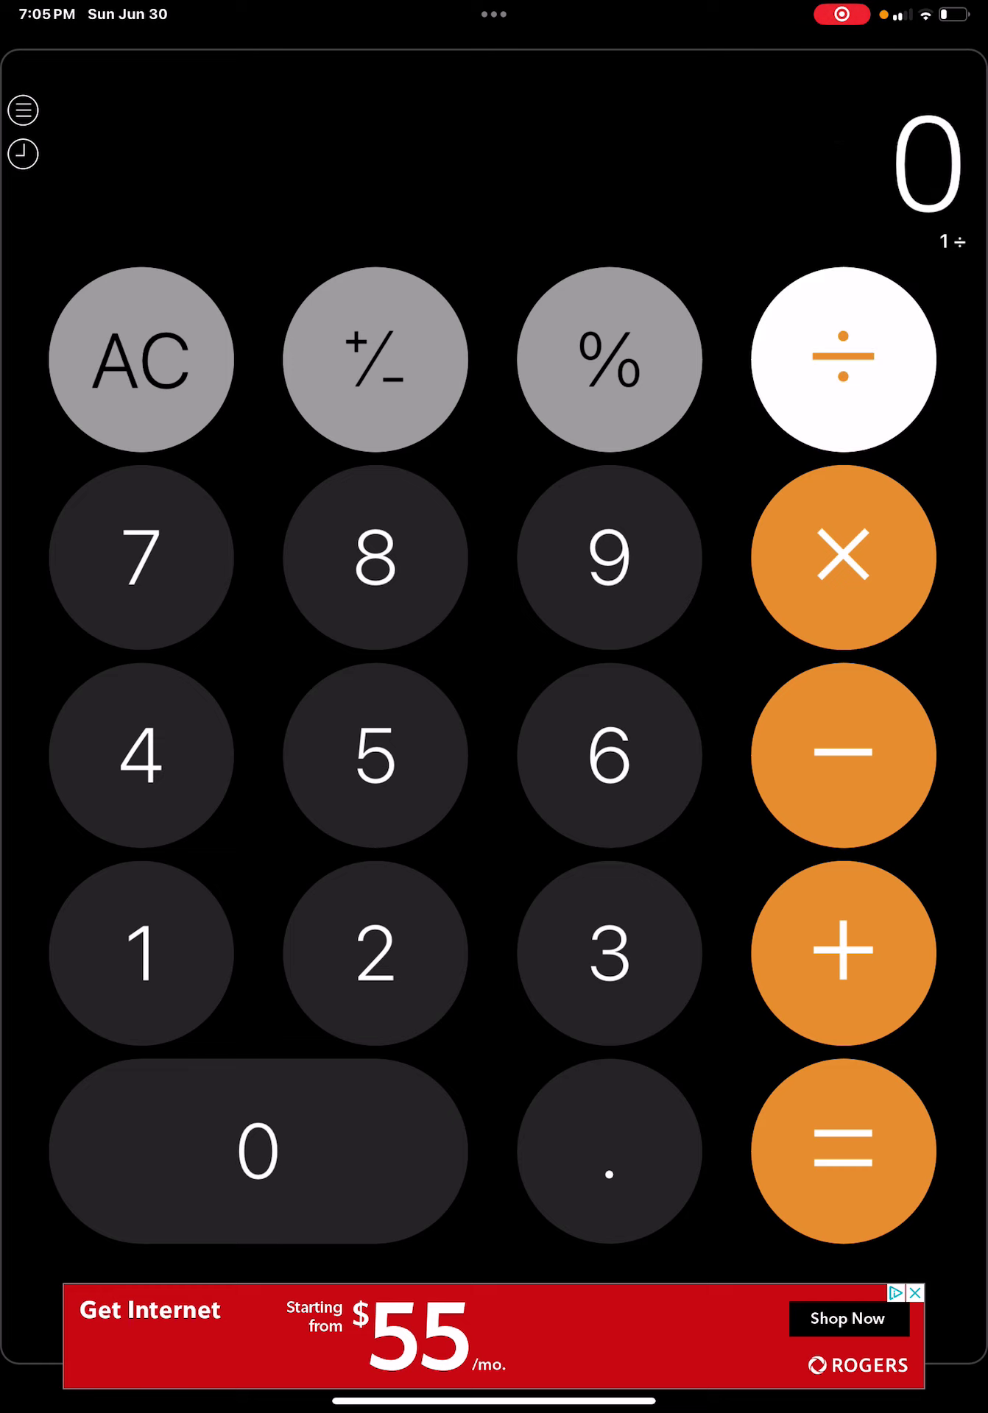
{"action": "left_click", "coordinate": [141, 359]}
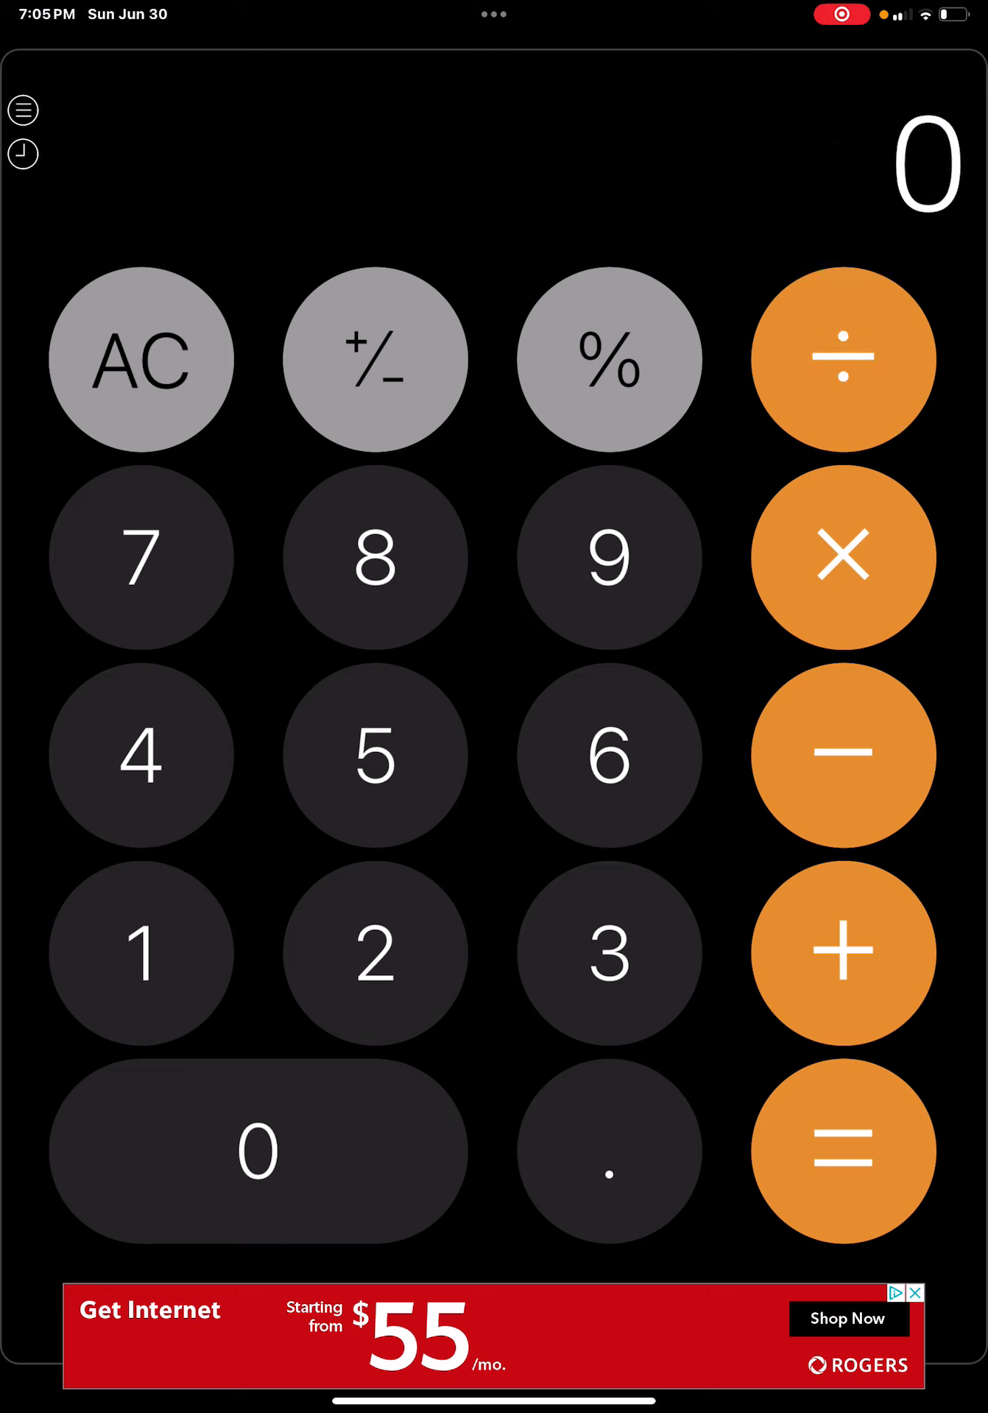
Re-enter 1 ÷ 1, get the result 1, and clear back to 0.
{"action": "left_click", "coordinate": [141, 953]}
{"action": "left_click", "coordinate": [843, 359]}
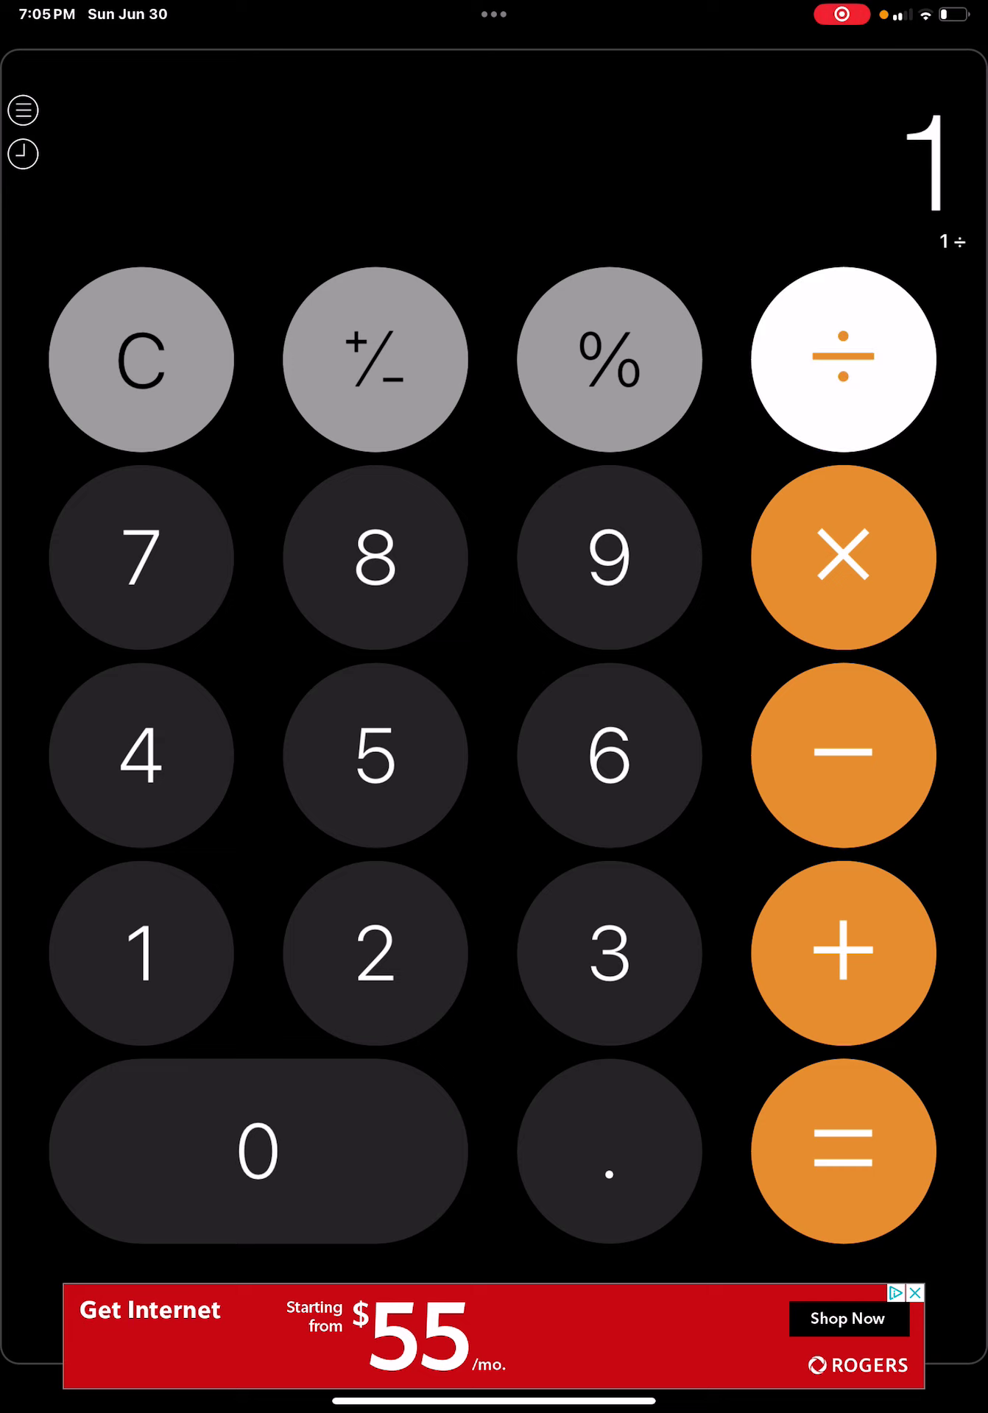
{"action": "left_click", "coordinate": [141, 954]}
{"action": "left_click", "coordinate": [843, 1151]}
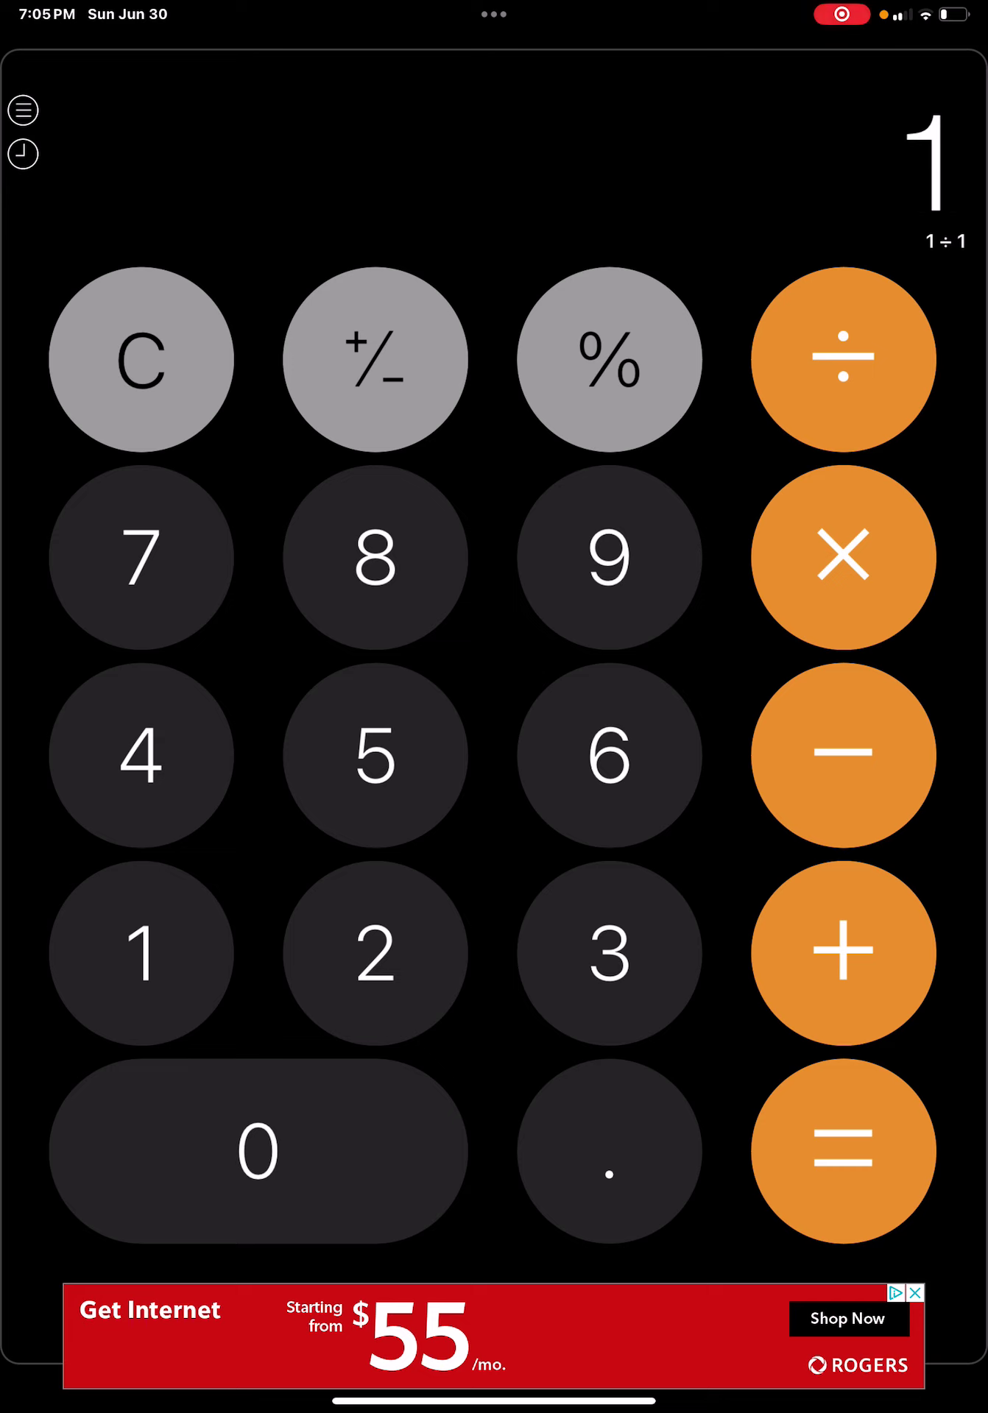
{"action": "left_click", "coordinate": [843, 1151]}
Reset the calculator and compute 1 ÷ 2, showing 0.5.
{"action": "left_click", "coordinate": [141, 359]}
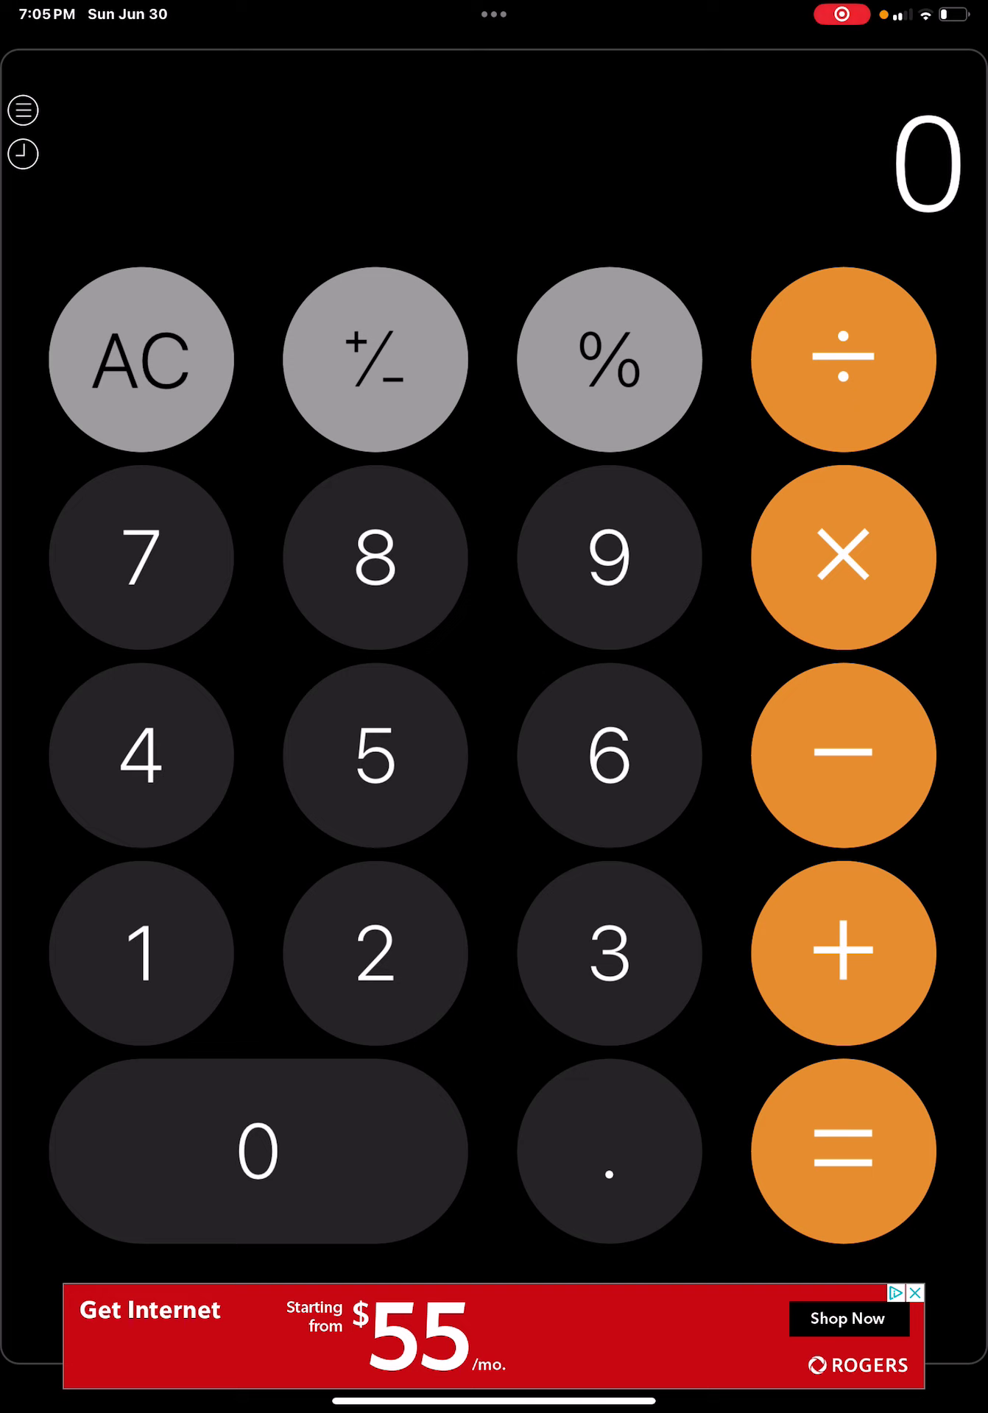
{"action": "left_click", "coordinate": [141, 952]}
{"action": "left_click", "coordinate": [843, 359]}
{"action": "left_click", "coordinate": [374, 952]}
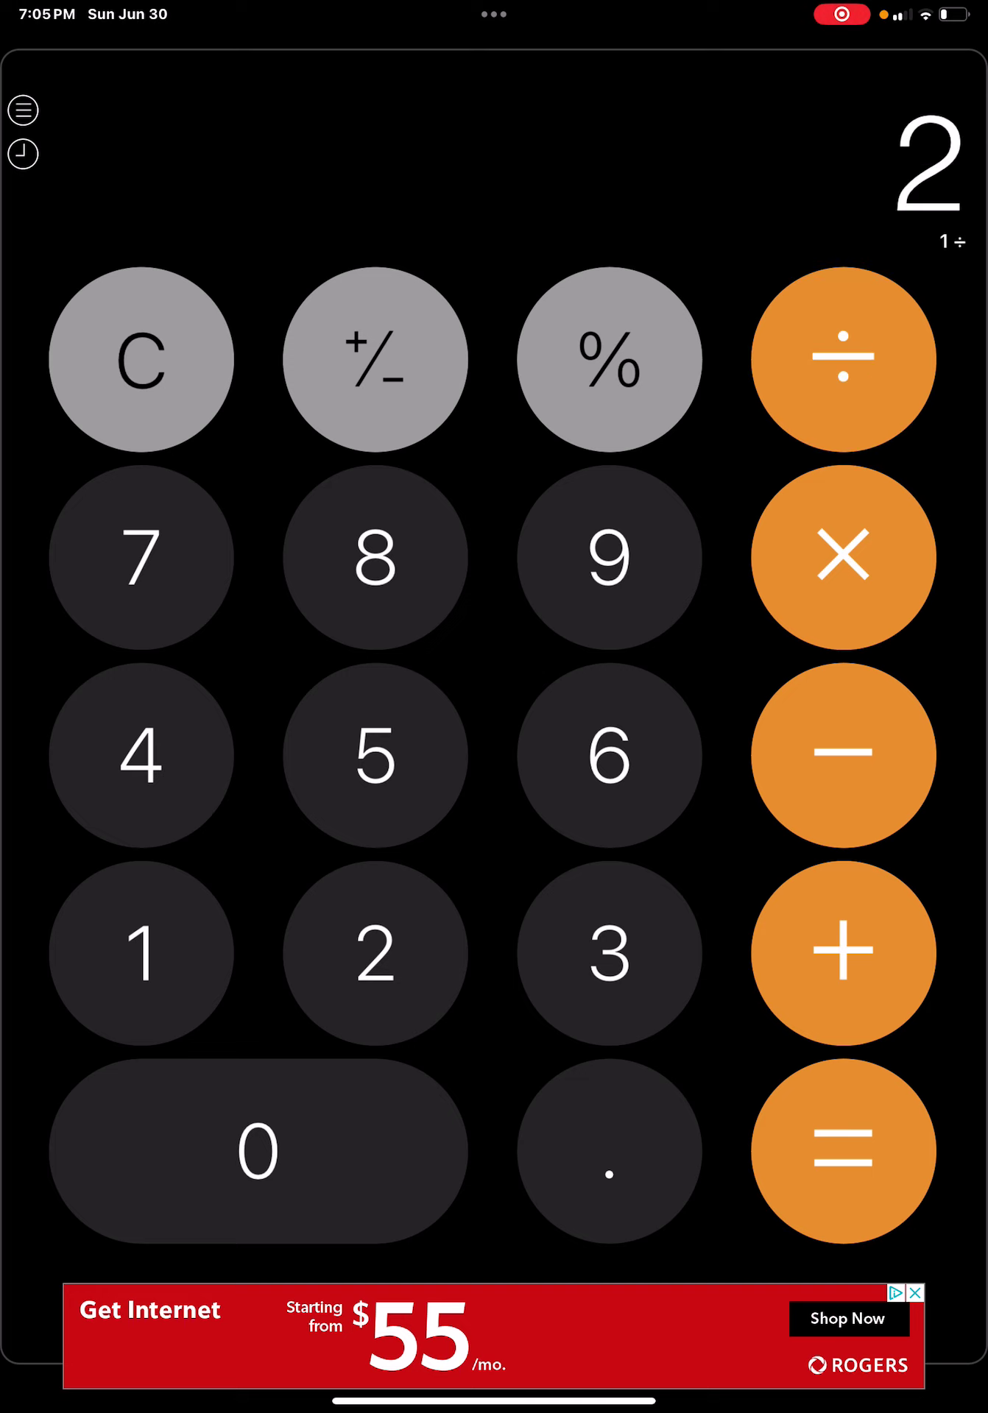
{"action": "left_click", "coordinate": [843, 1151]}
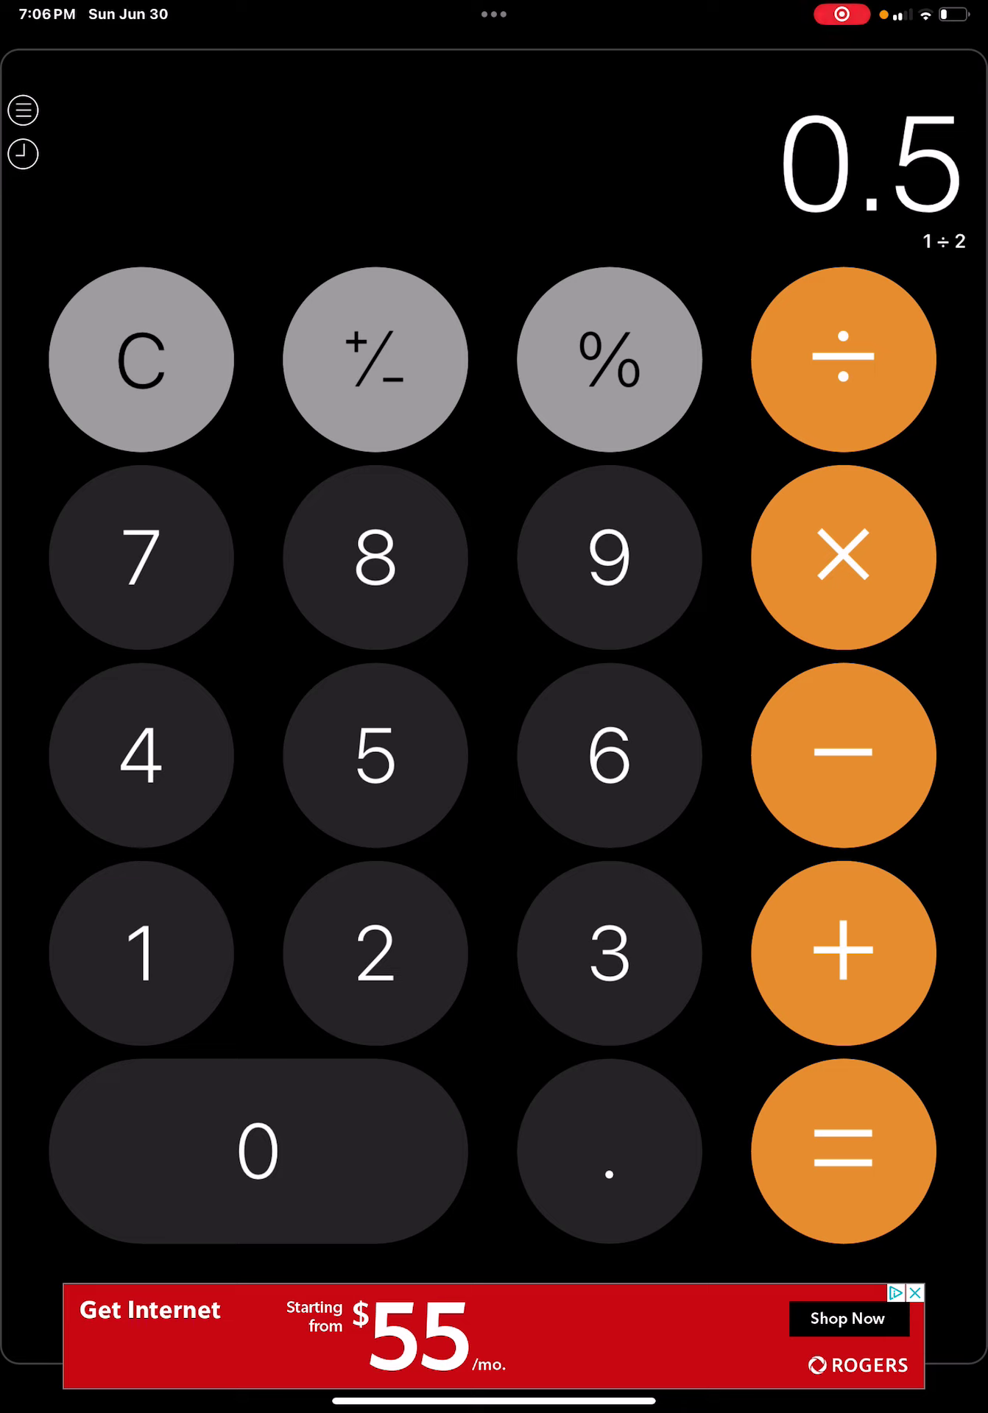
Switch from Calculator to YouTube and go to your own channel page.
{"action": "left_click_drag", "start_coordinate": [494, 1402], "coordinate": [494, 883]}
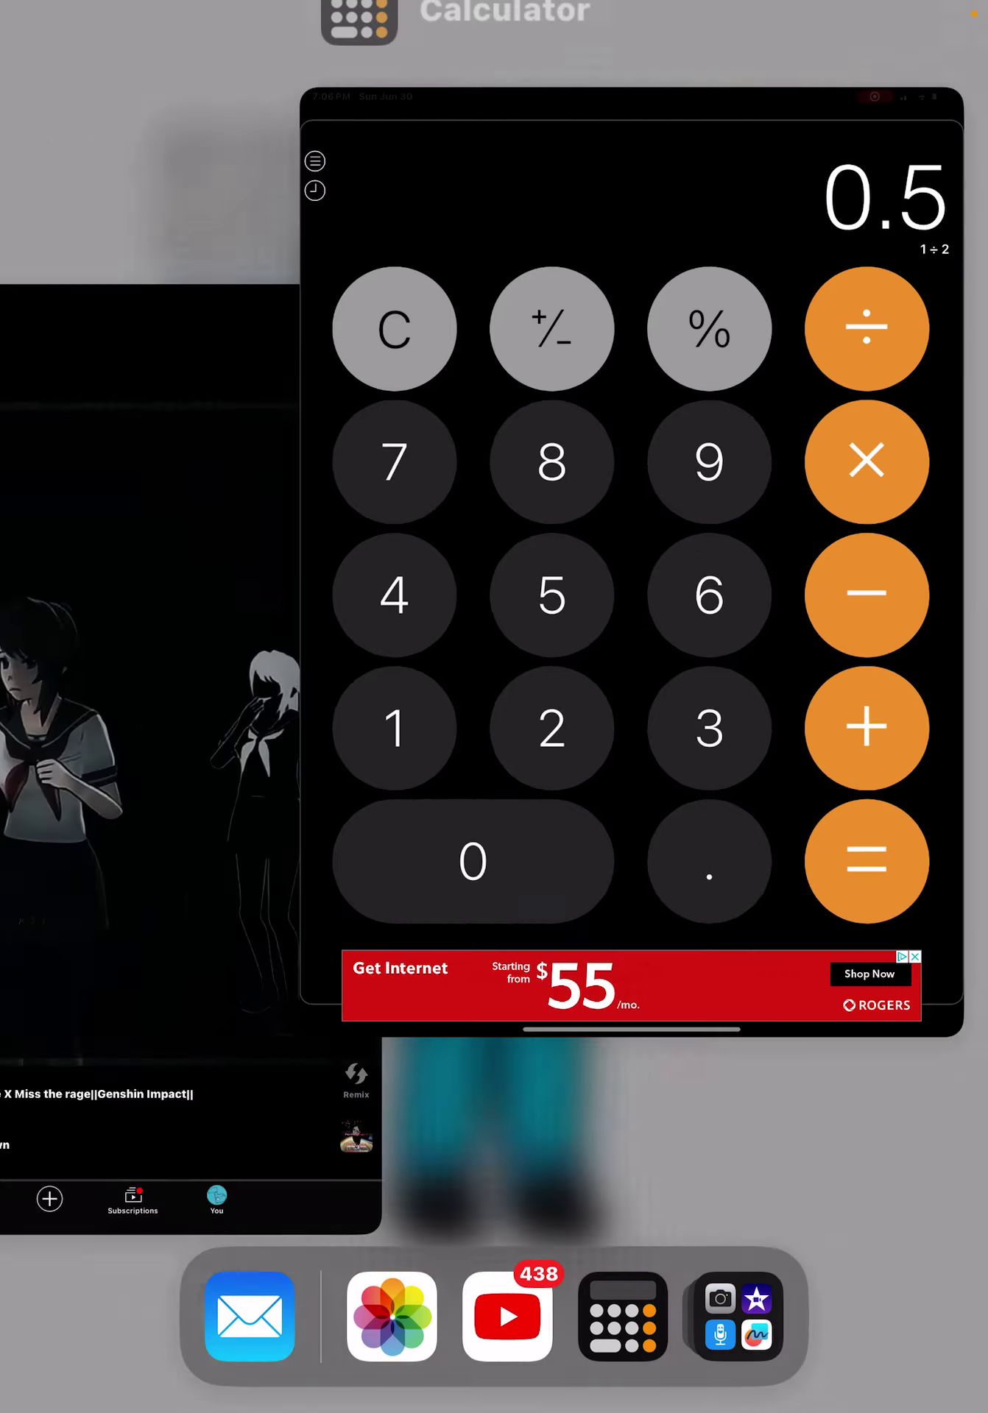
{"action": "left_click", "coordinate": [785, 742]}
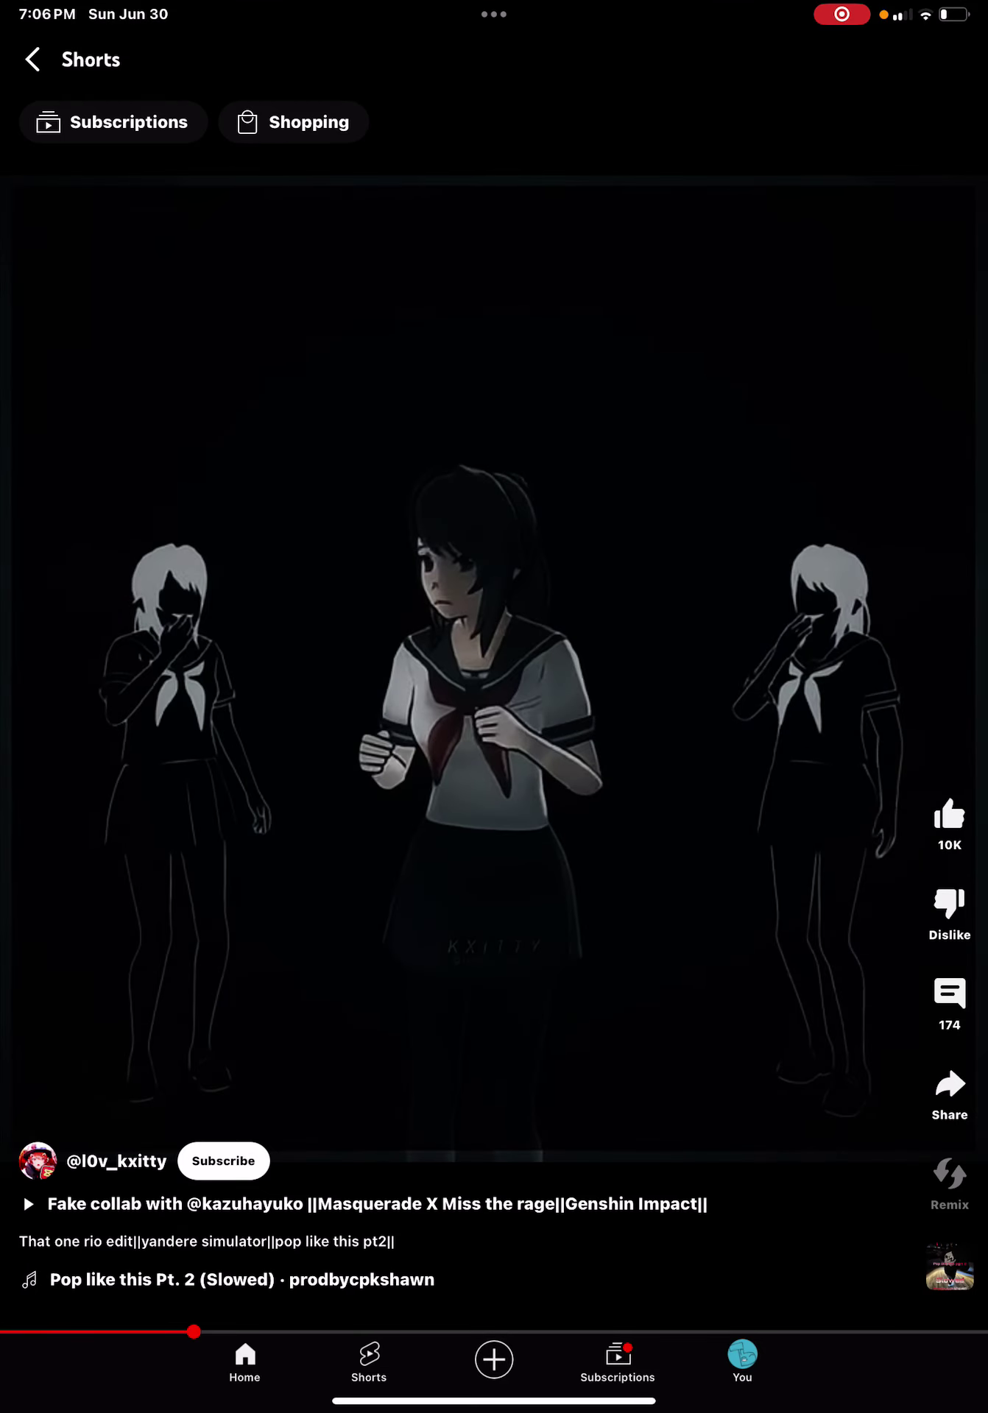
{"action": "left_click", "coordinate": [741, 1363]}
{"action": "left_click", "coordinate": [263, 165]}
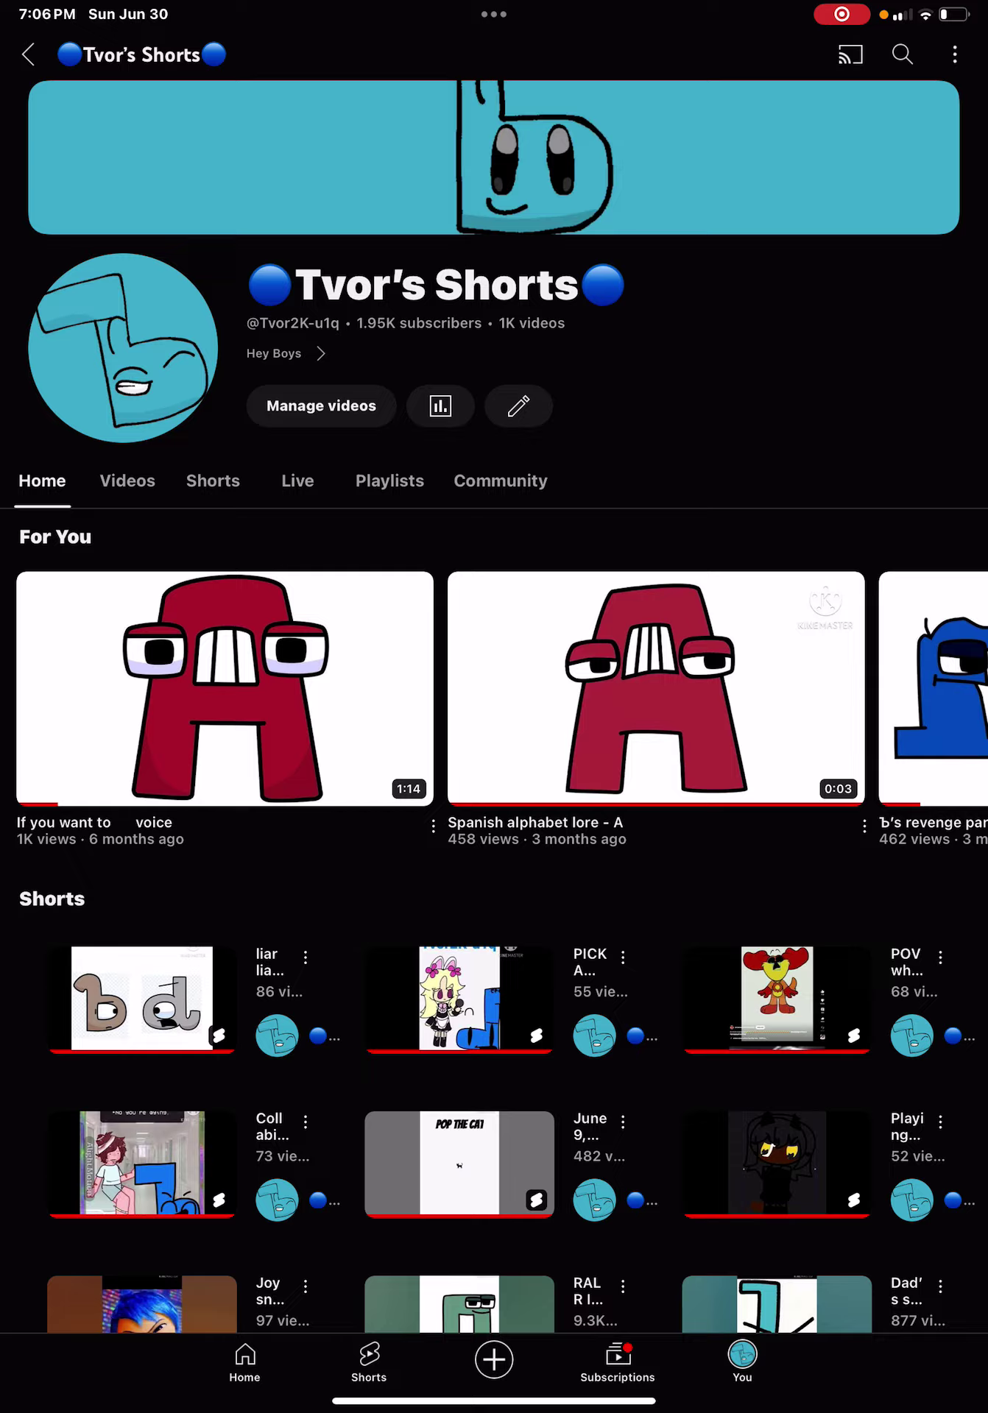
Glance at the channel analytics, then open the Your videos list.
{"action": "left_click", "coordinate": [226, 663]}
{"action": "left_click", "coordinate": [22, 53]}
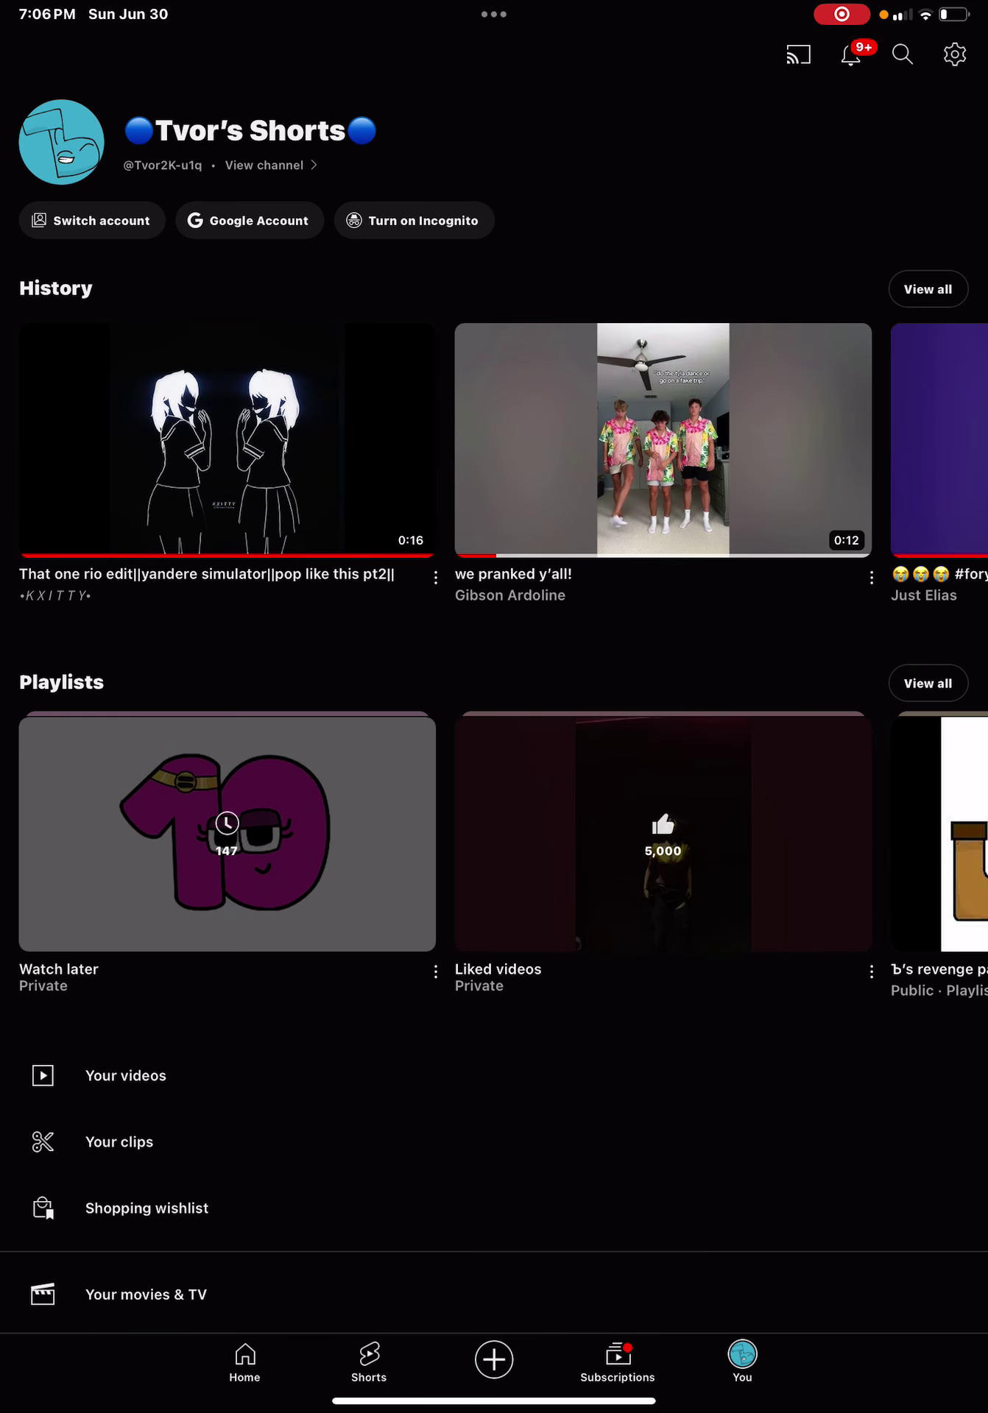
{"action": "left_click", "coordinate": [125, 1075]}
{"action": "scroll", "coordinate": [494, 772], "scroll_direction": "down", "scroll_amount": 3}
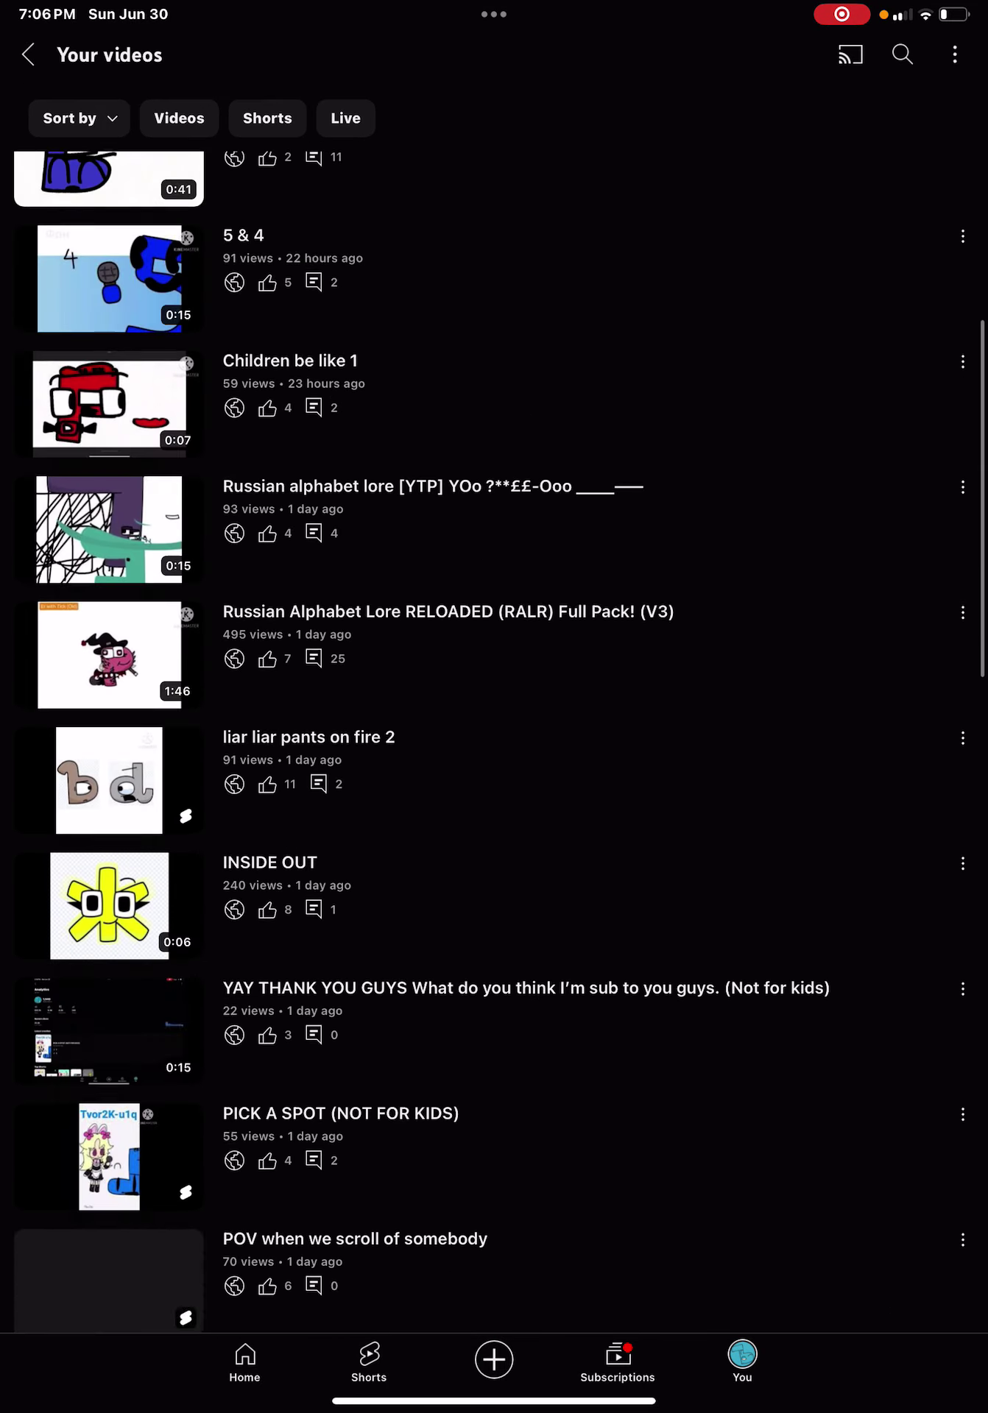
{"action": "scroll", "coordinate": [494, 773], "scroll_direction": "down", "scroll_amount": 3}
{"action": "scroll", "coordinate": [494, 773], "scroll_direction": "up", "scroll_amount": 5}
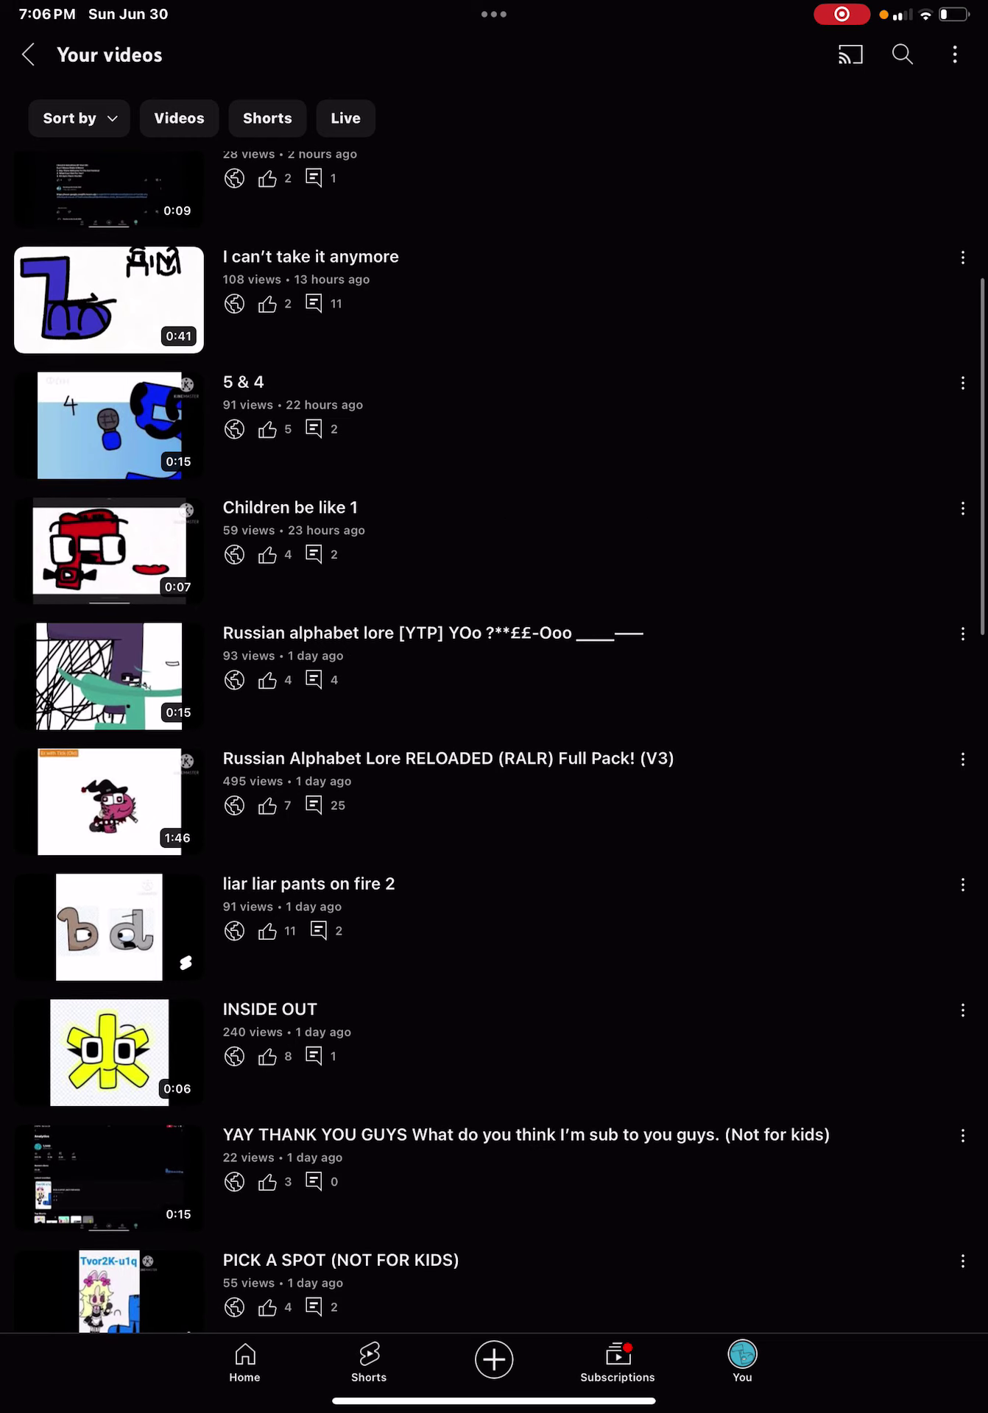
{"action": "scroll", "coordinate": [494, 773], "scroll_direction": "up", "scroll_amount": 3}
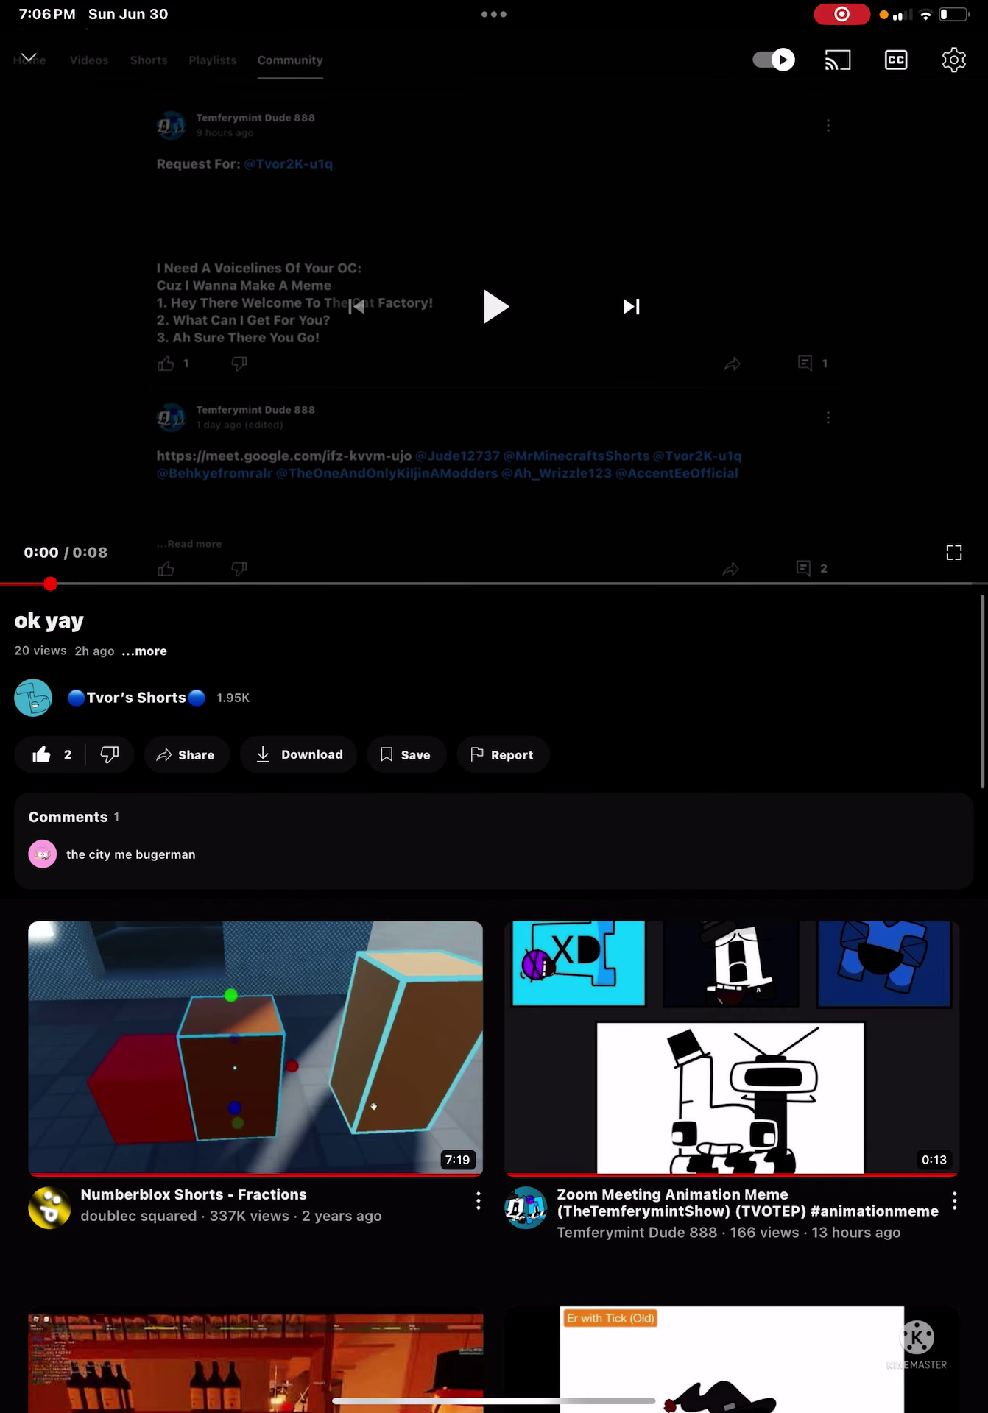
Play 'Numberblox Shorts - Fractions' and look through its comments and description.
{"action": "left_click", "coordinate": [254, 1043]}
{"action": "left_click", "coordinate": [493, 839]}
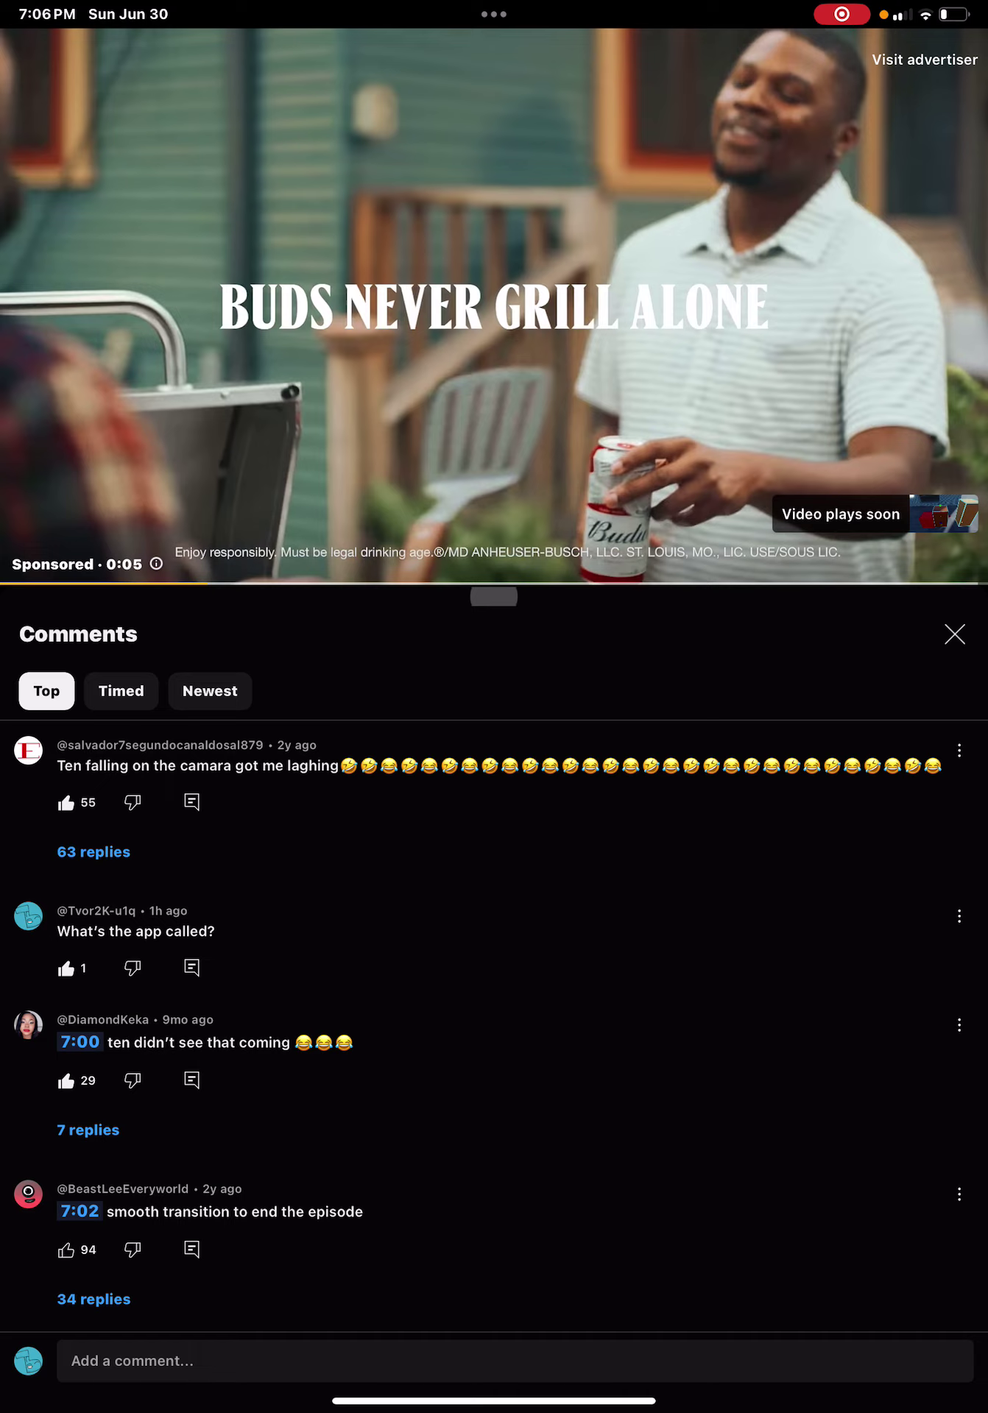
{"action": "left_click", "coordinate": [953, 633]}
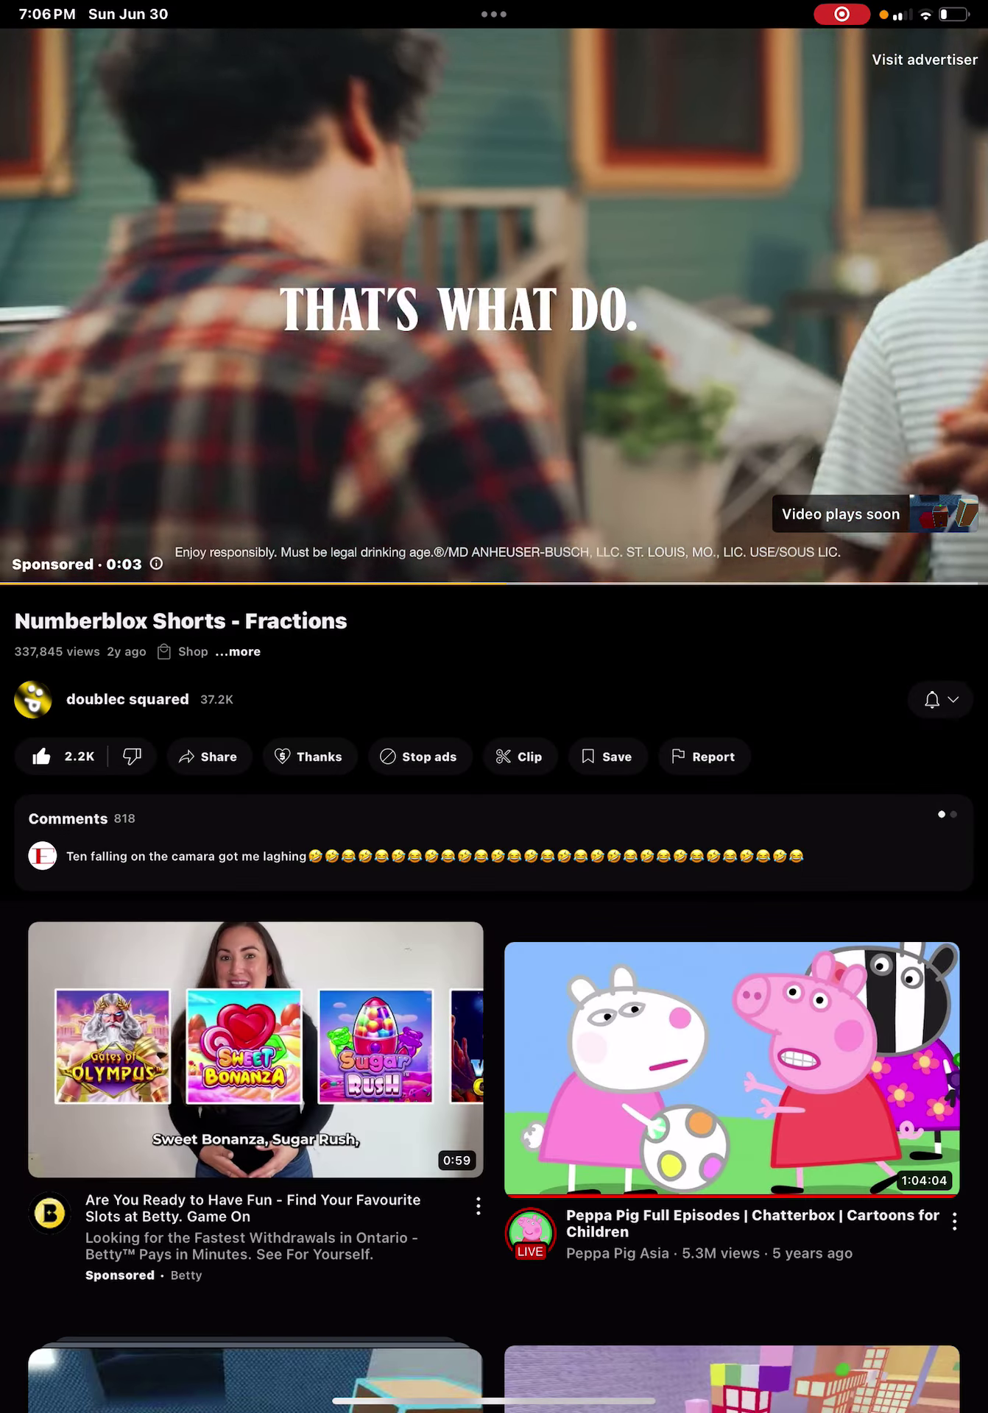
{"action": "left_click", "coordinate": [238, 651]}
{"action": "left_click", "coordinate": [953, 634]}
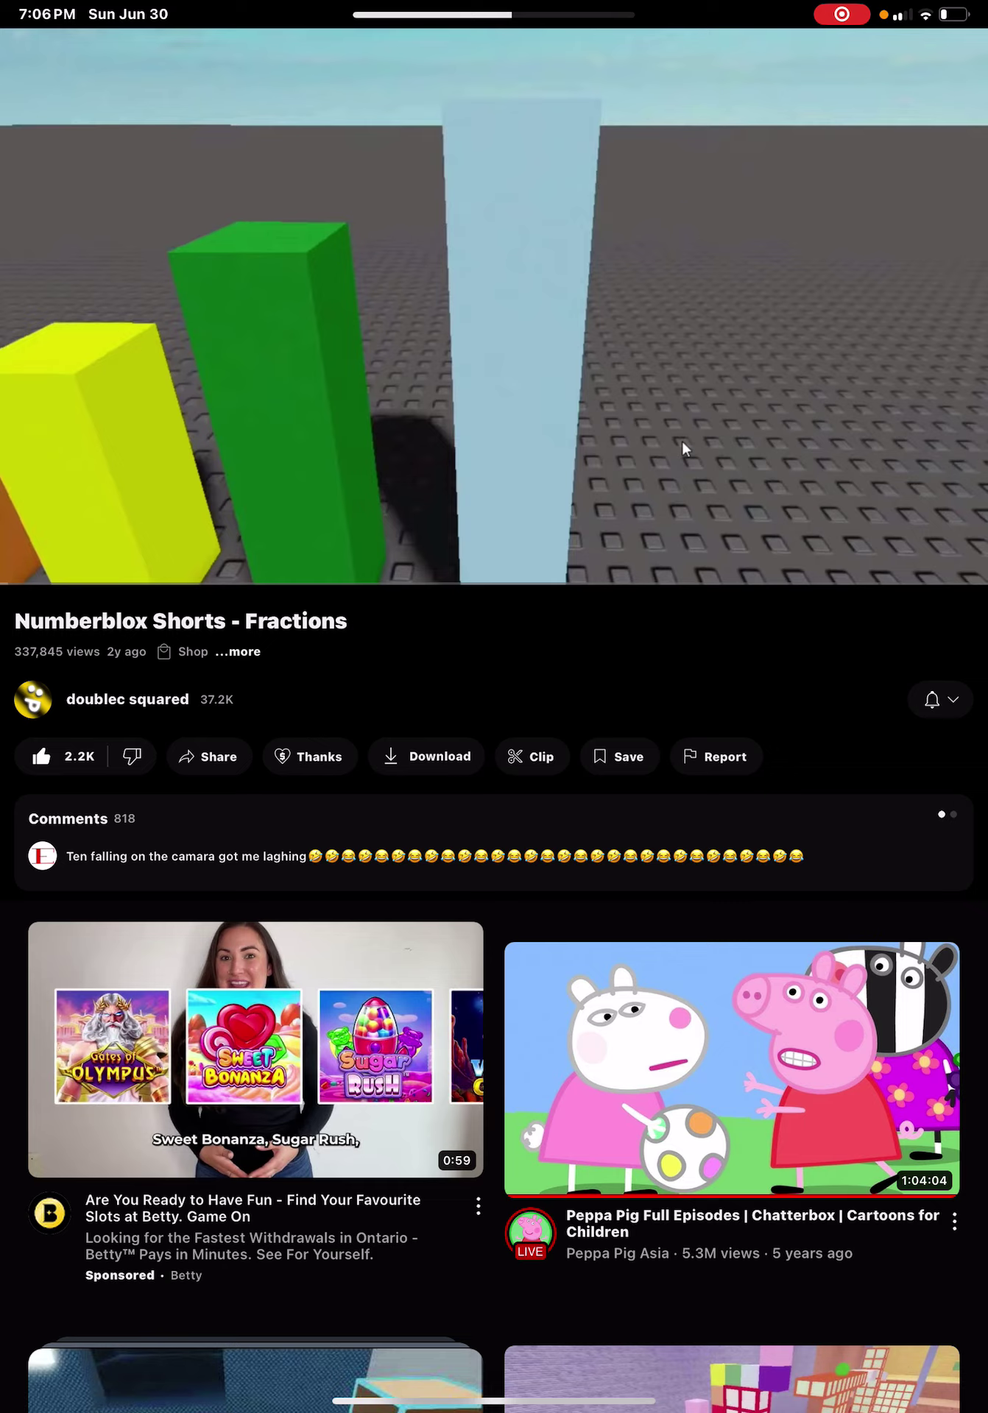
Pause the video at the start and go to doublec squared's video list.
{"action": "left_click", "coordinate": [494, 309]}
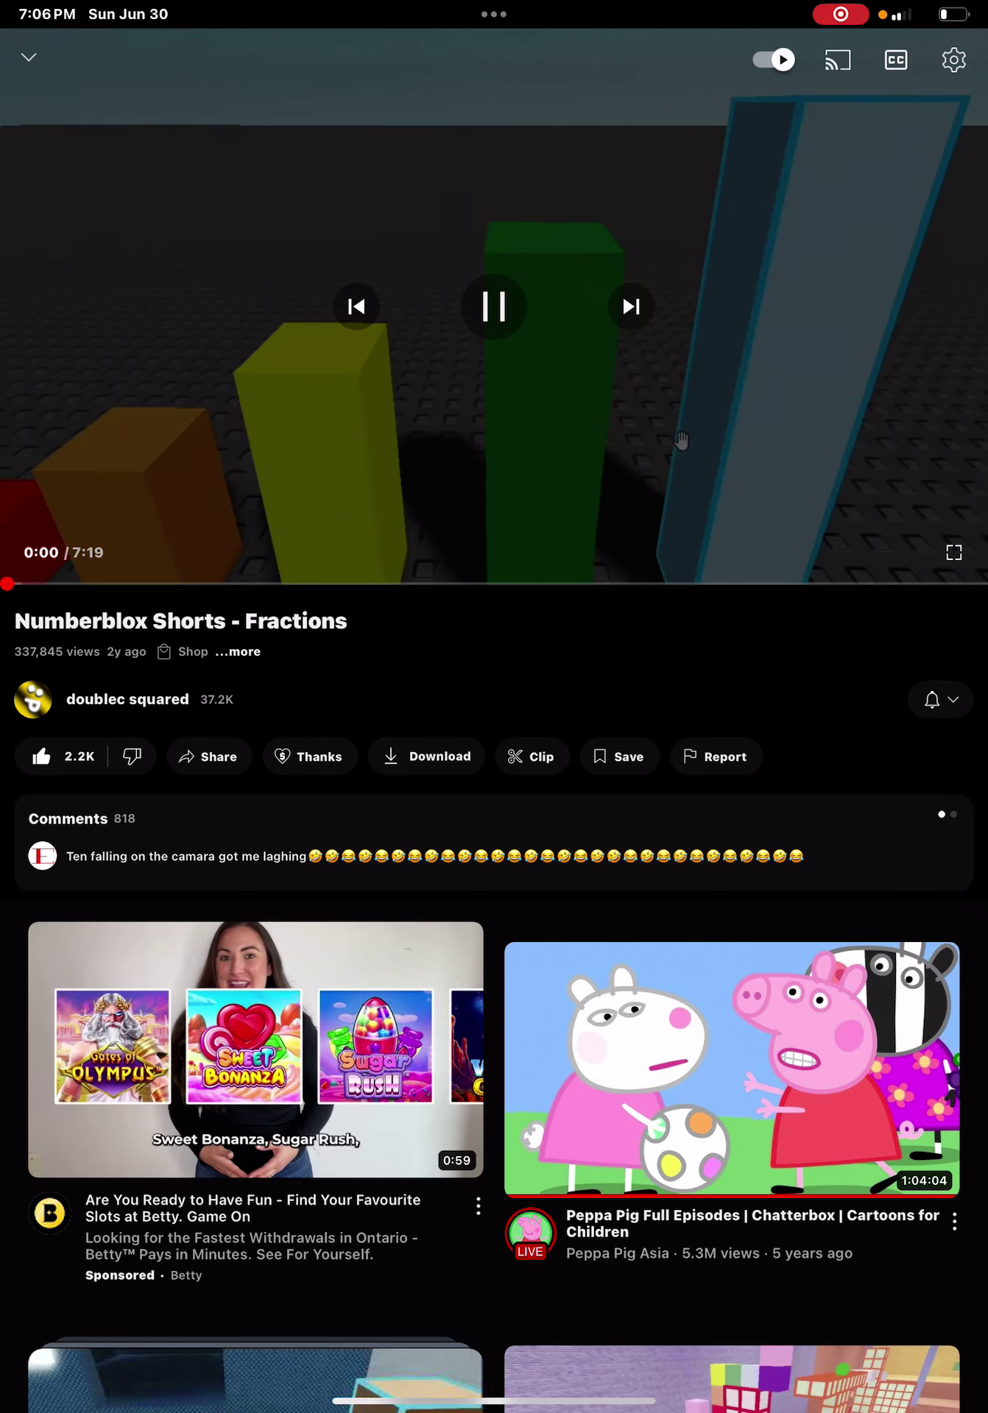
{"action": "left_click", "coordinate": [238, 651]}
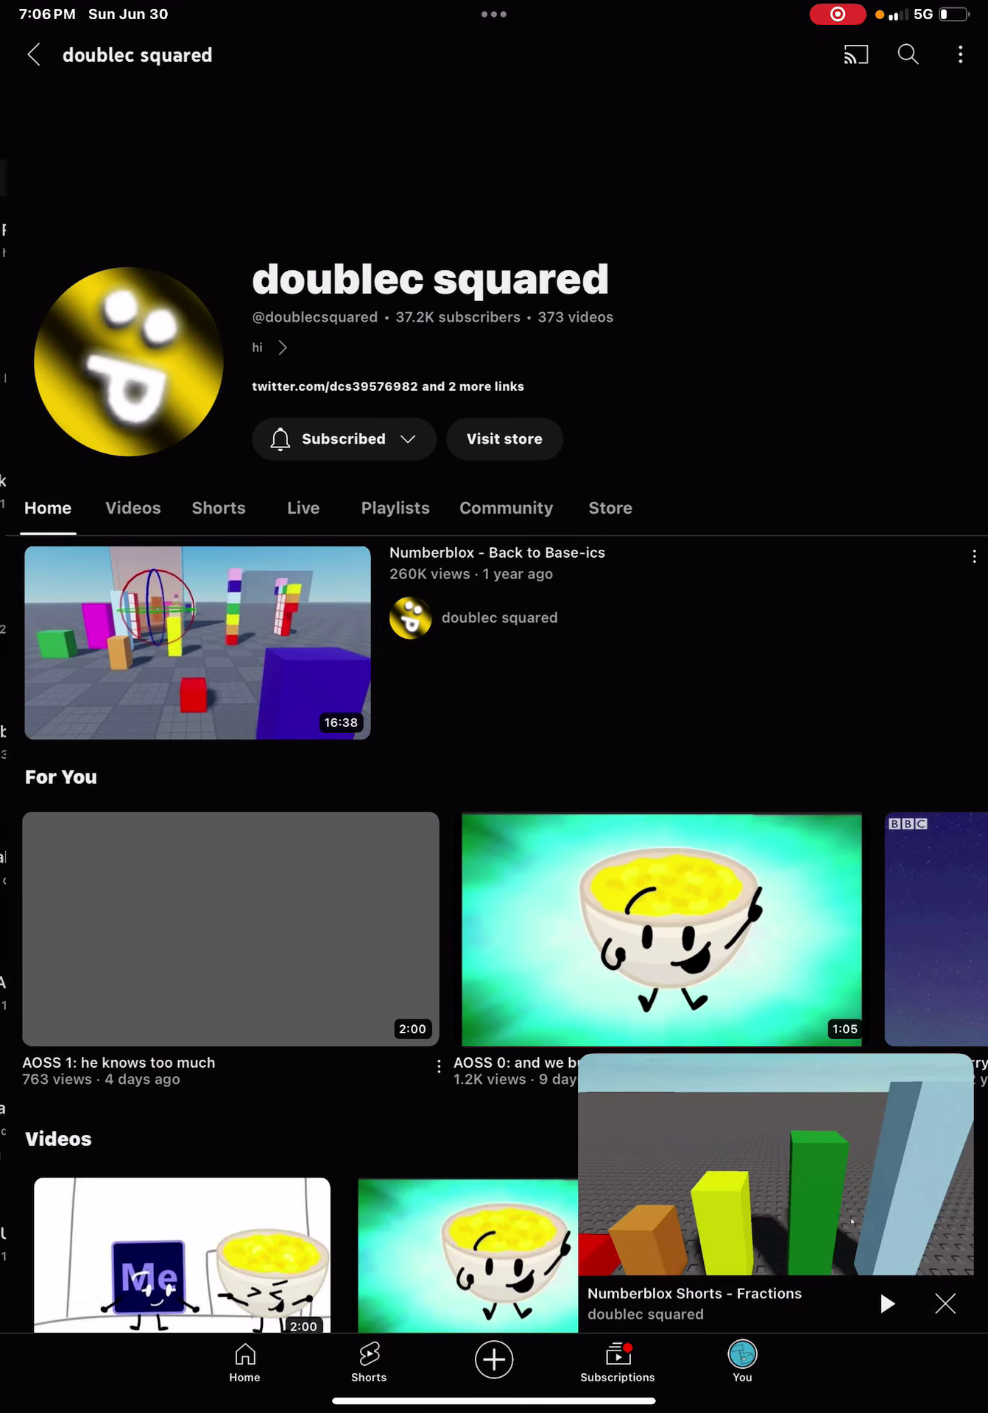
{"action": "left_click", "coordinate": [132, 508]}
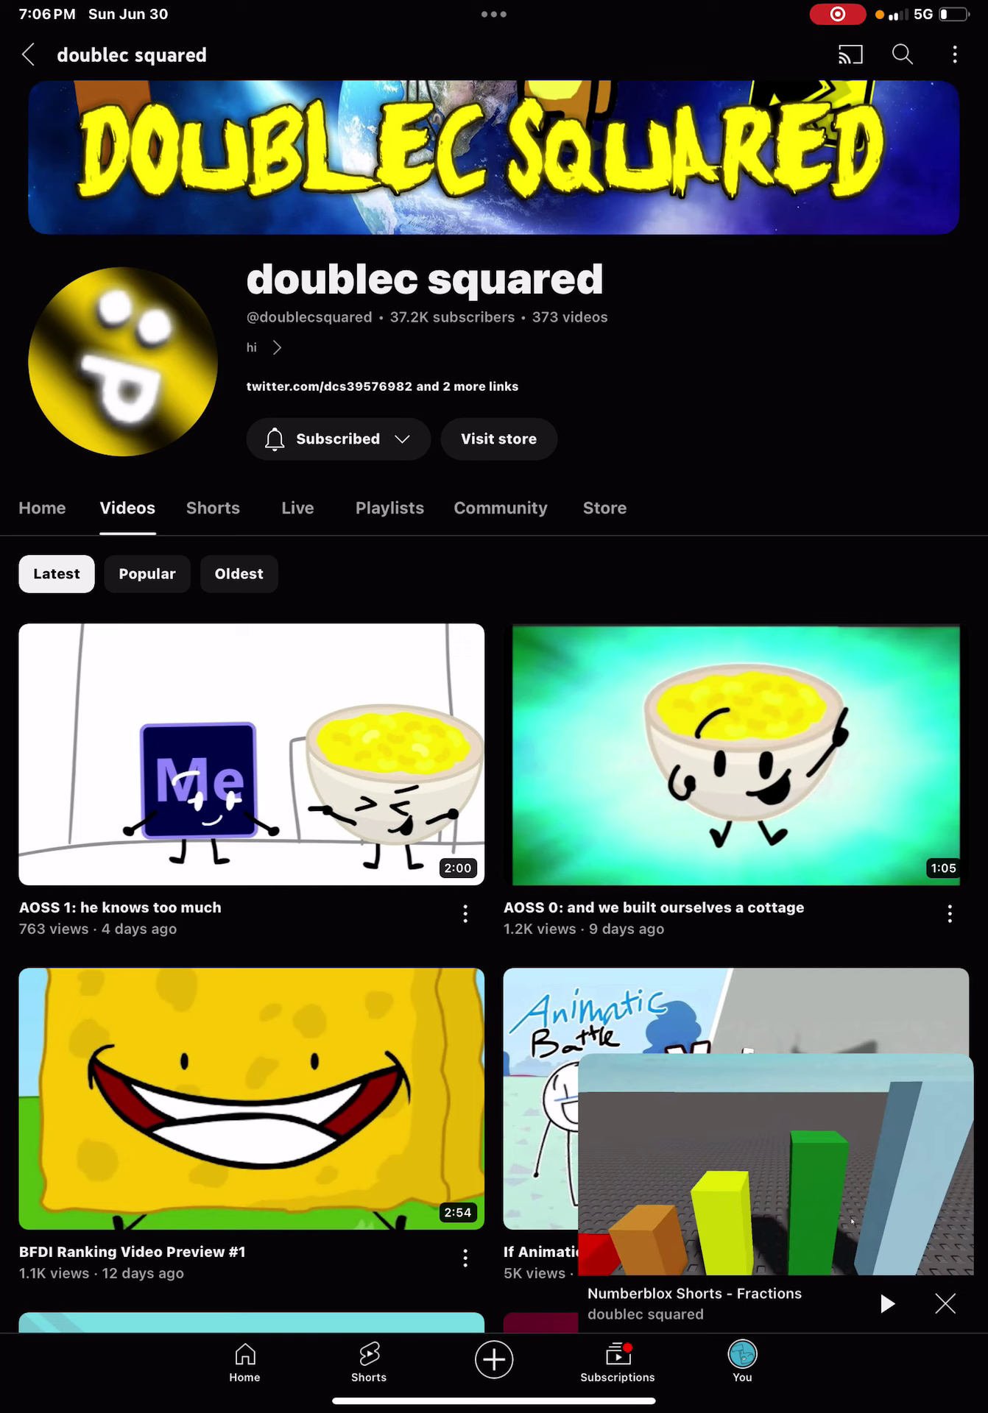
Watch 'AOSS 1: he knows too much', check its comments, then dismiss it.
{"action": "left_click", "coordinate": [251, 753]}
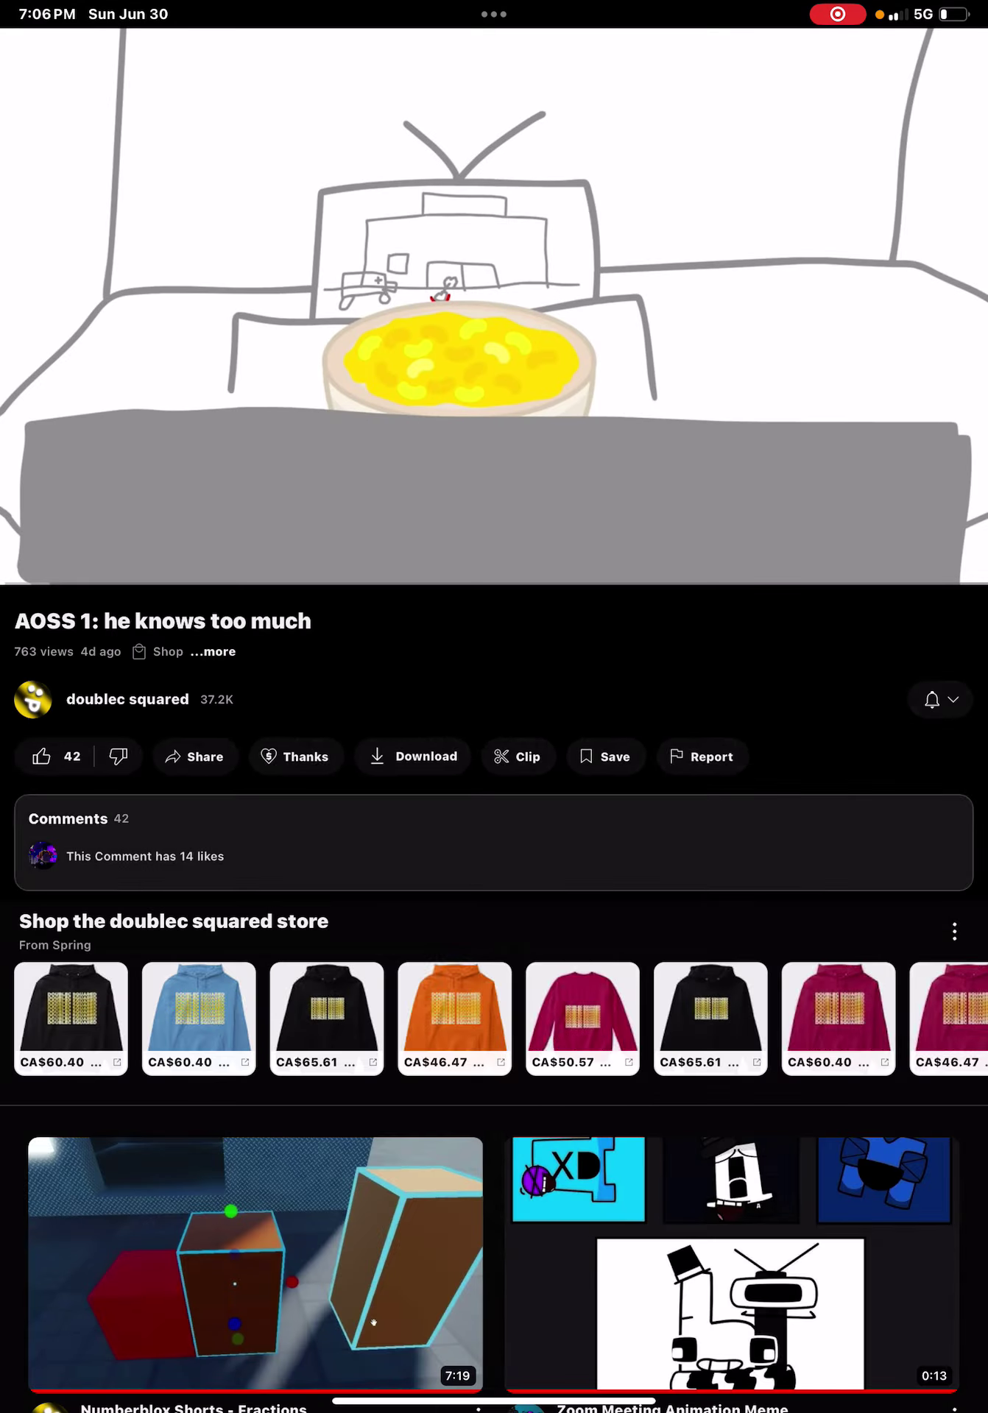
{"action": "left_click", "coordinate": [492, 839]}
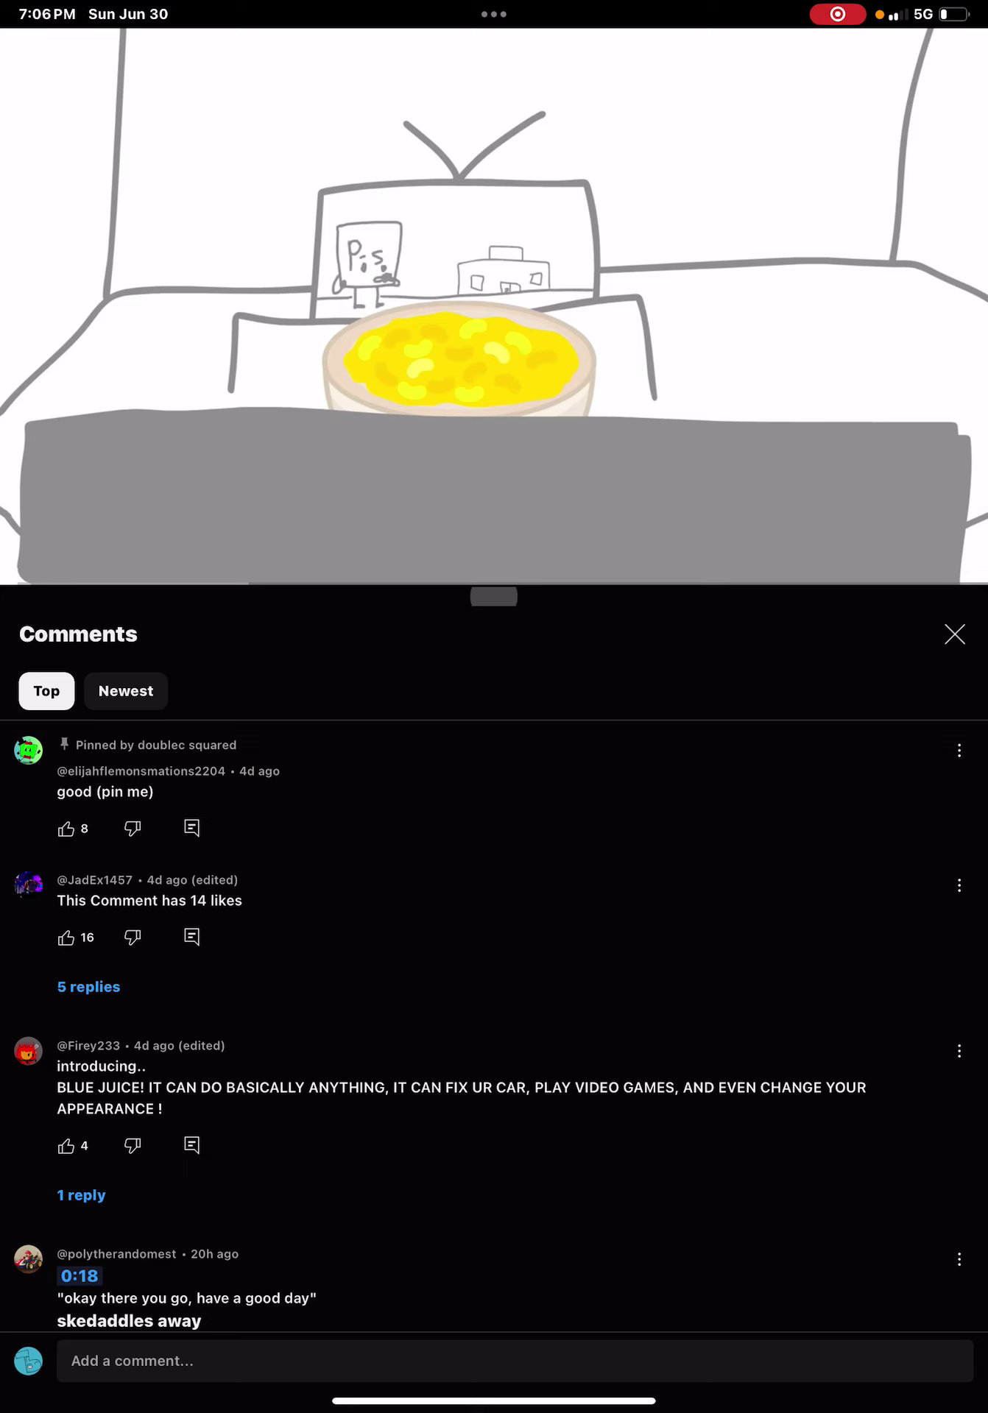
{"action": "left_click_drag", "start_coordinate": [493, 598], "coordinate": [493, 993]}
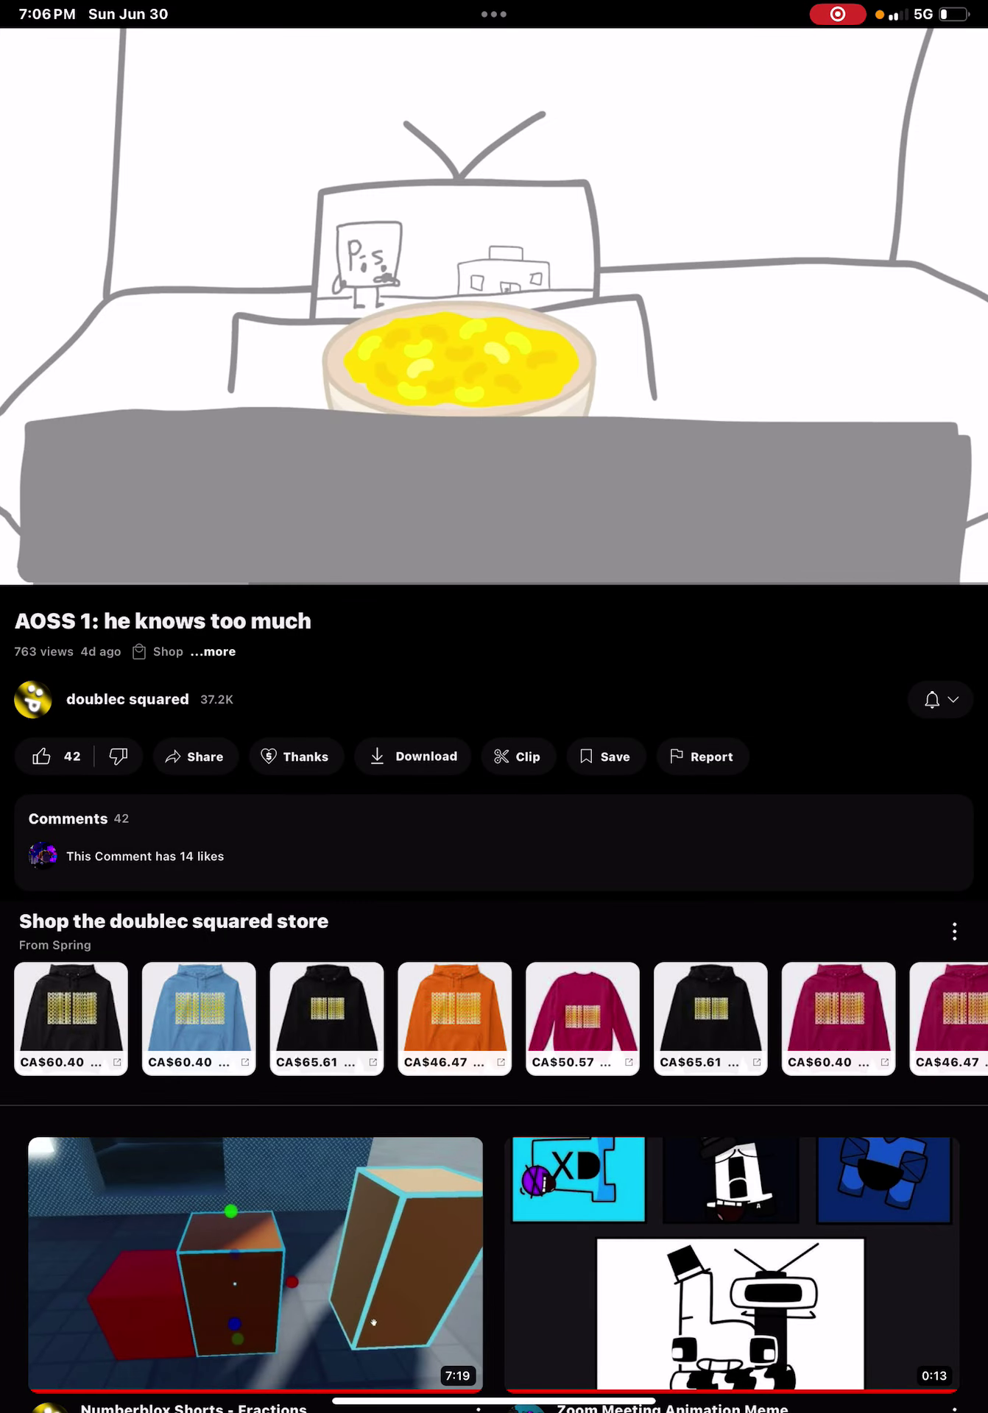
{"action": "left_click_drag", "start_coordinate": [494, 298], "coordinate": [494, 994]}
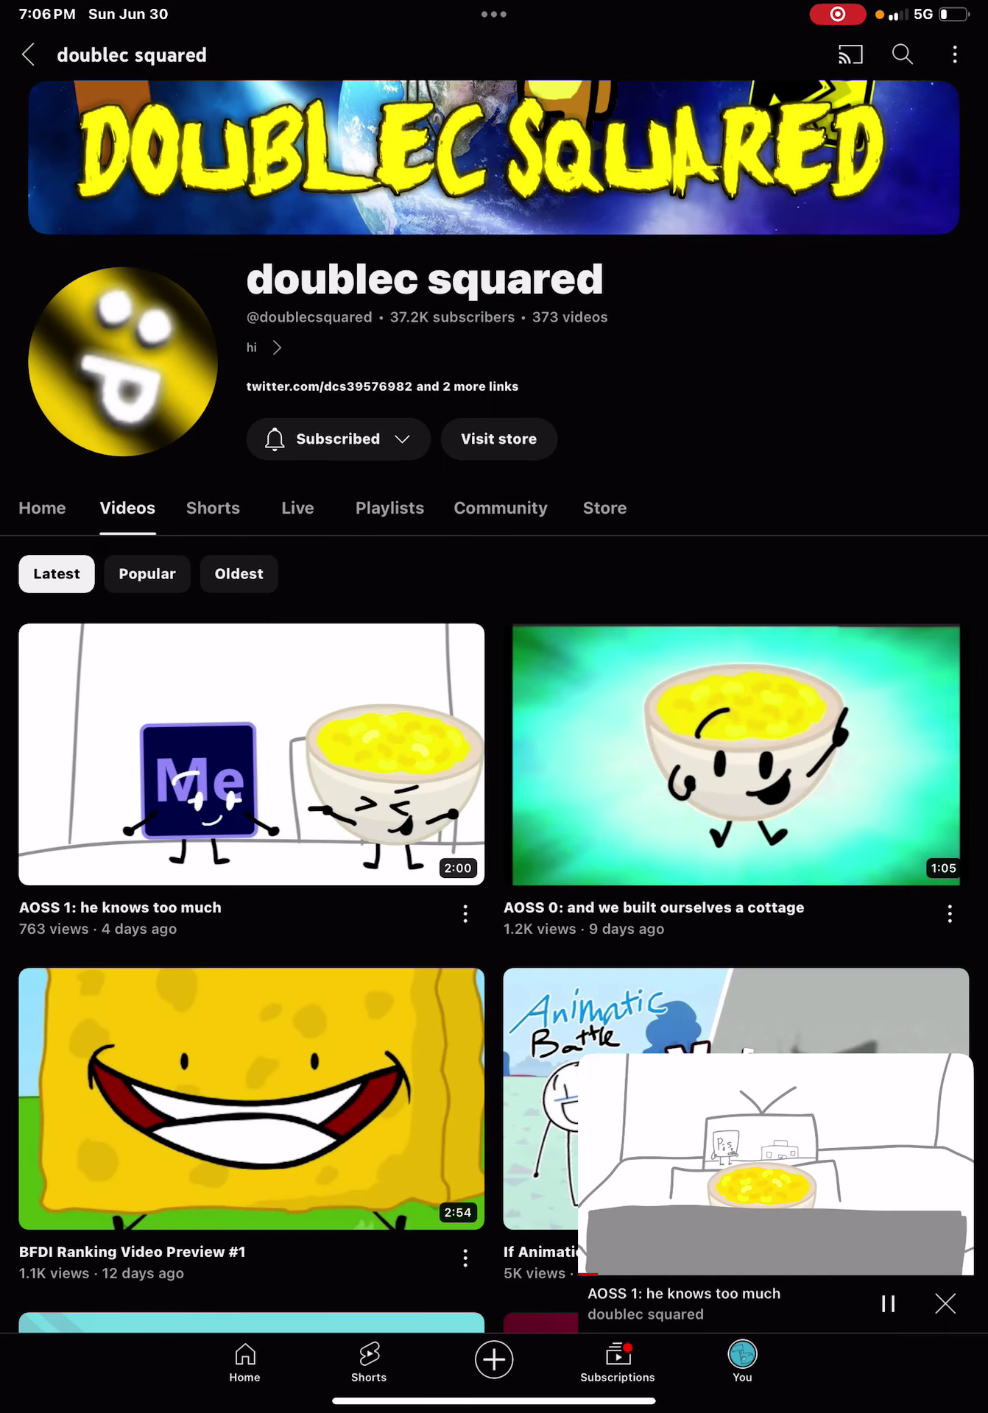
{"action": "left_click", "coordinate": [944, 1300]}
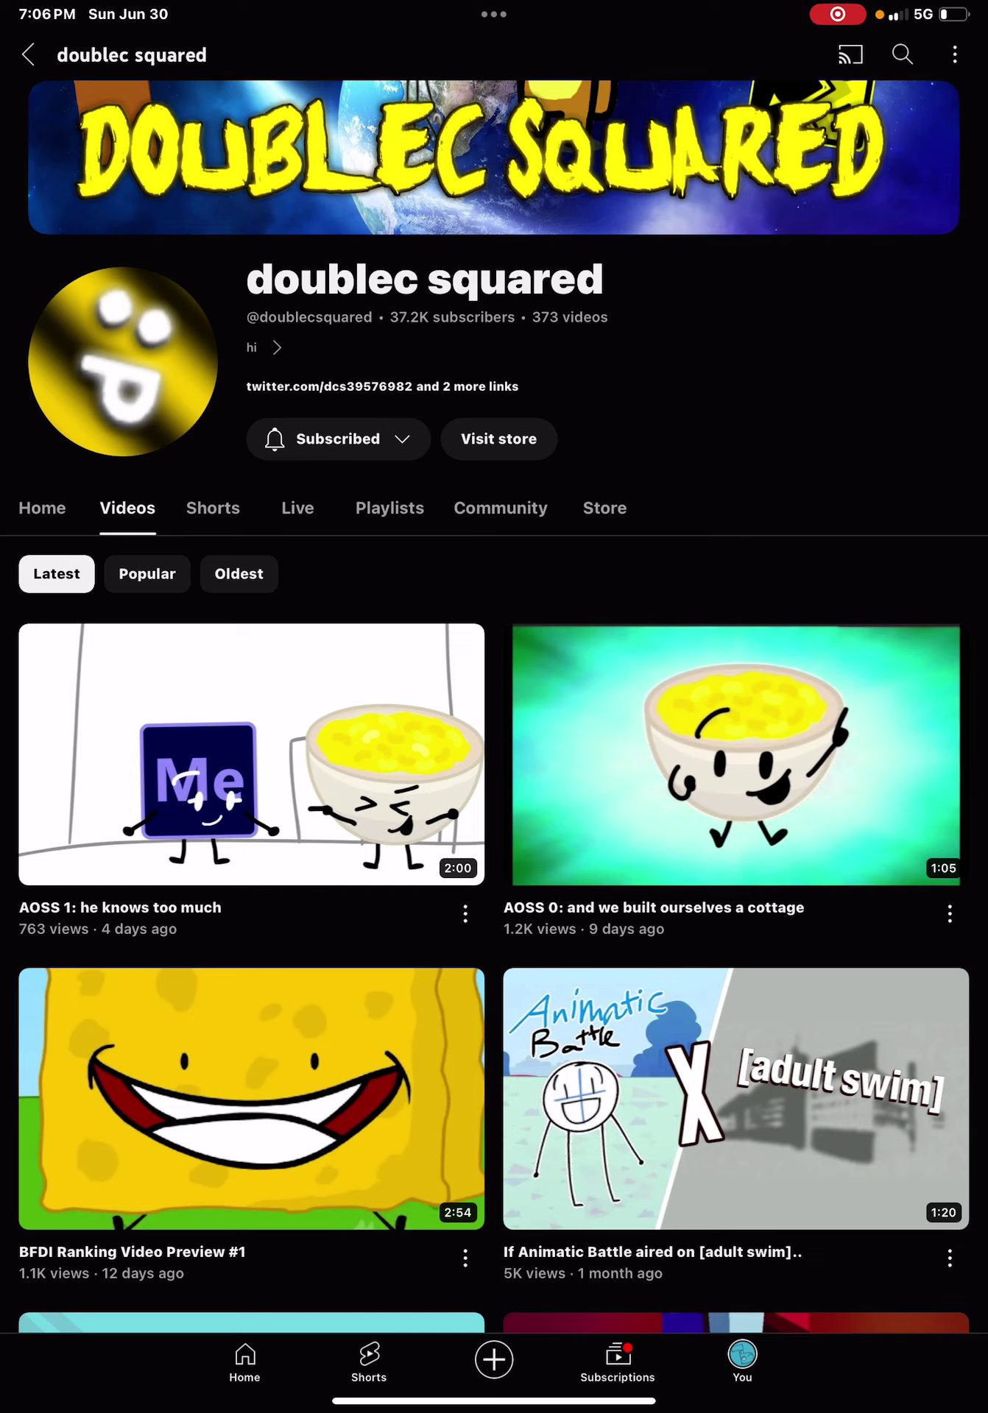
Show the Videos tab of your own channel, Tvor's Shorts.
{"action": "left_click", "coordinate": [741, 1360]}
{"action": "left_click", "coordinate": [260, 166]}
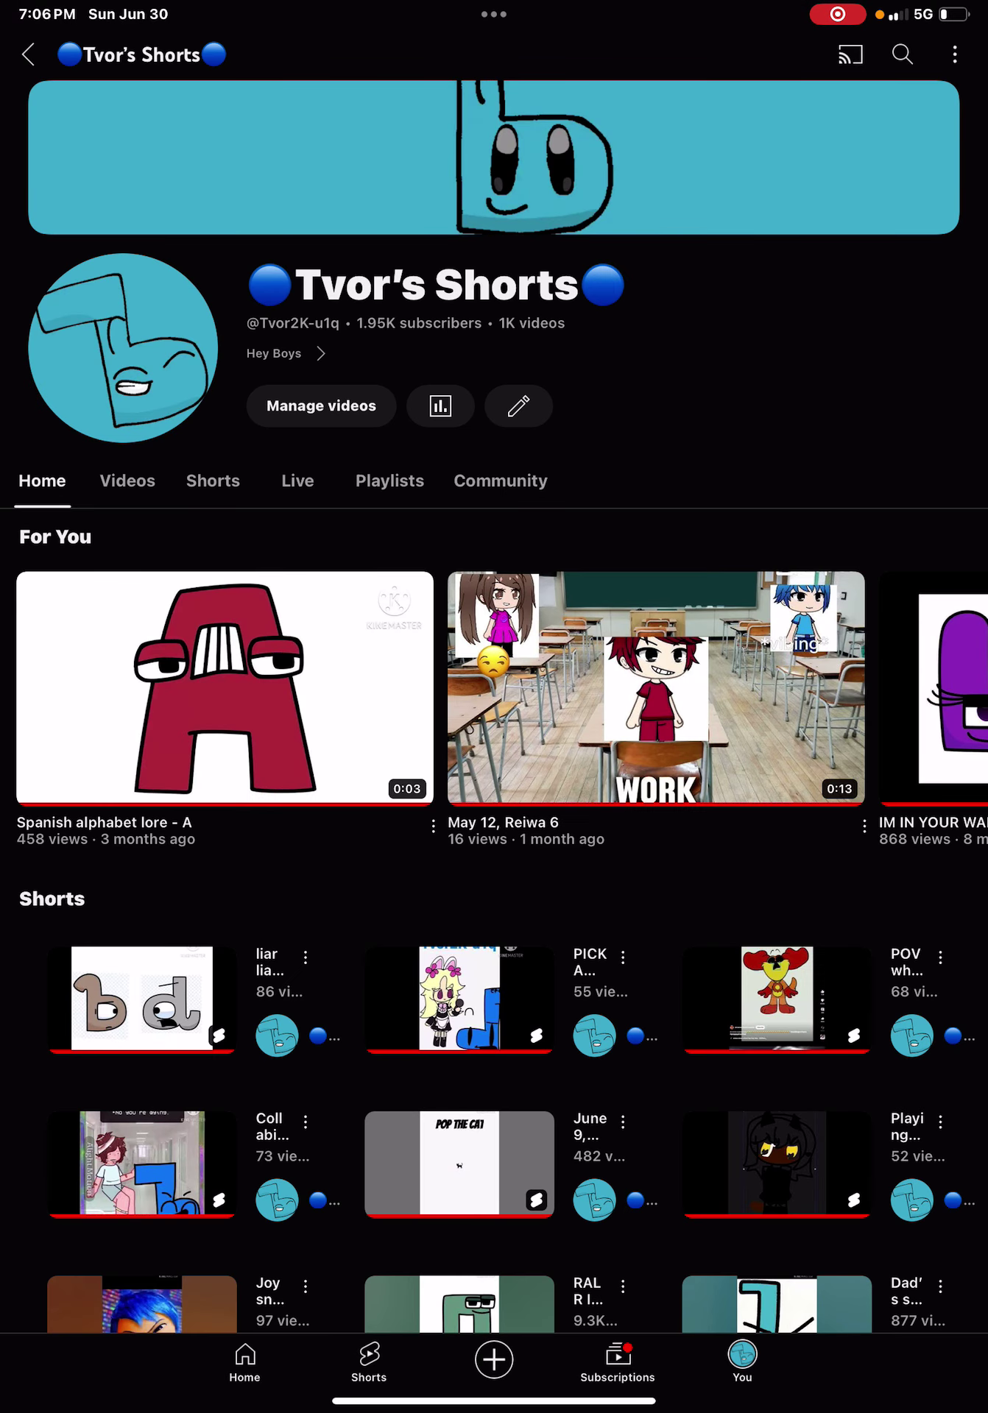
{"action": "left_click", "coordinate": [128, 480]}
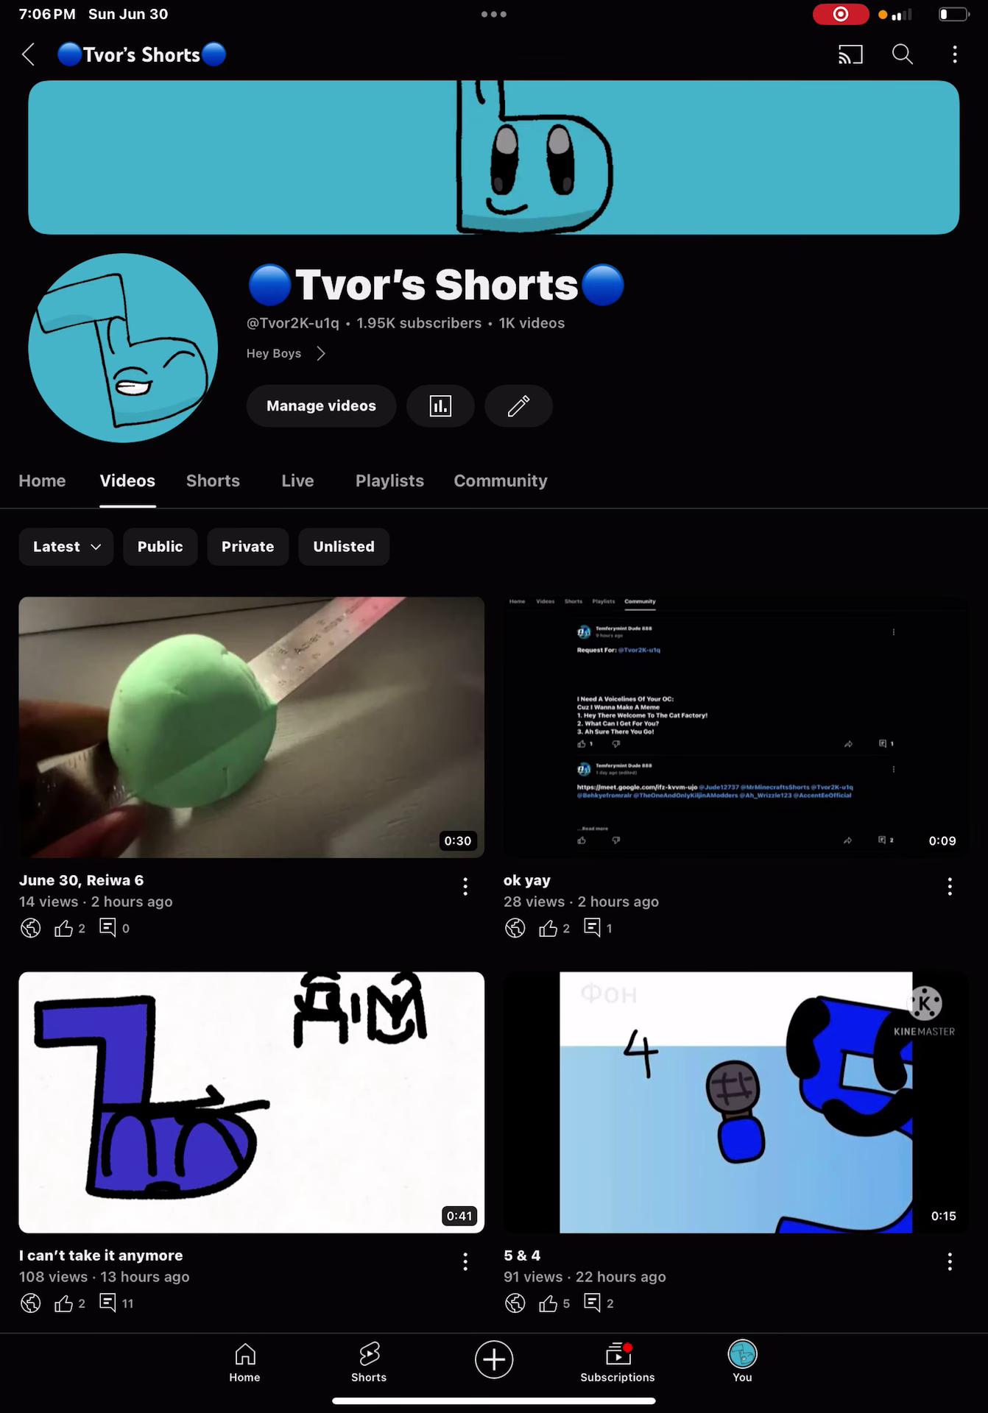
{"action": "scroll", "coordinate": [494, 883], "scroll_direction": "down", "scroll_amount": 3}
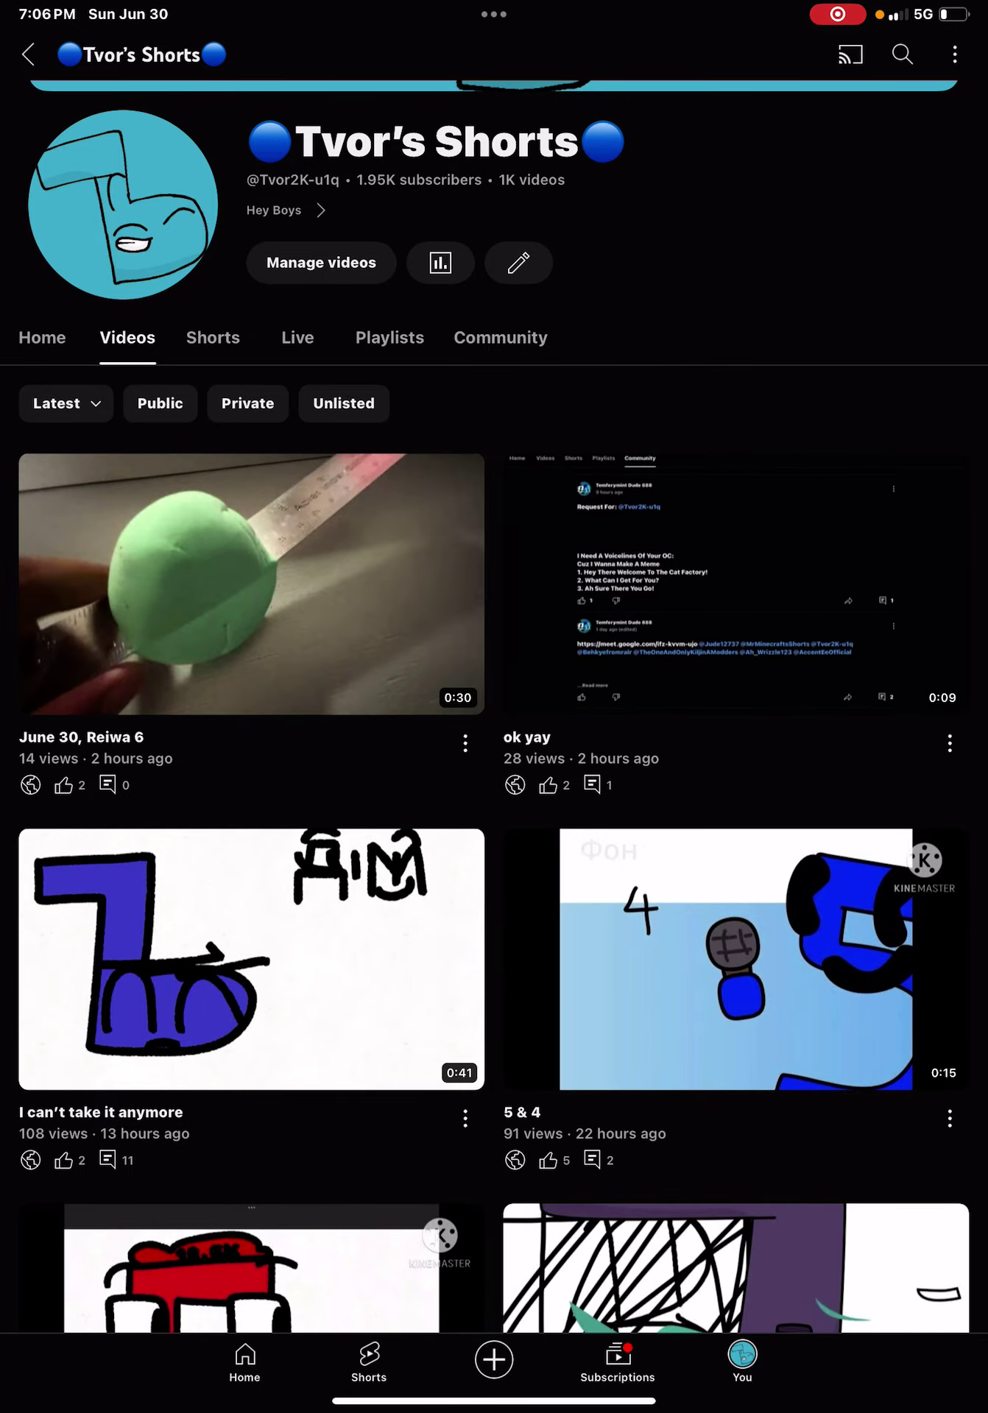